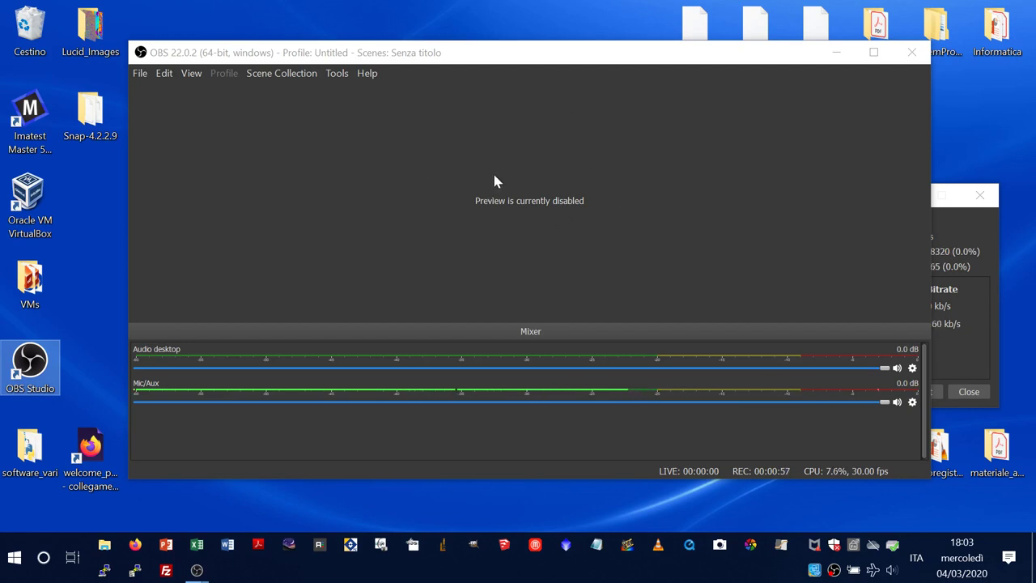
# - Enable the preview in the main area of the OBS window
pyautogui.rightClick(420, 179)
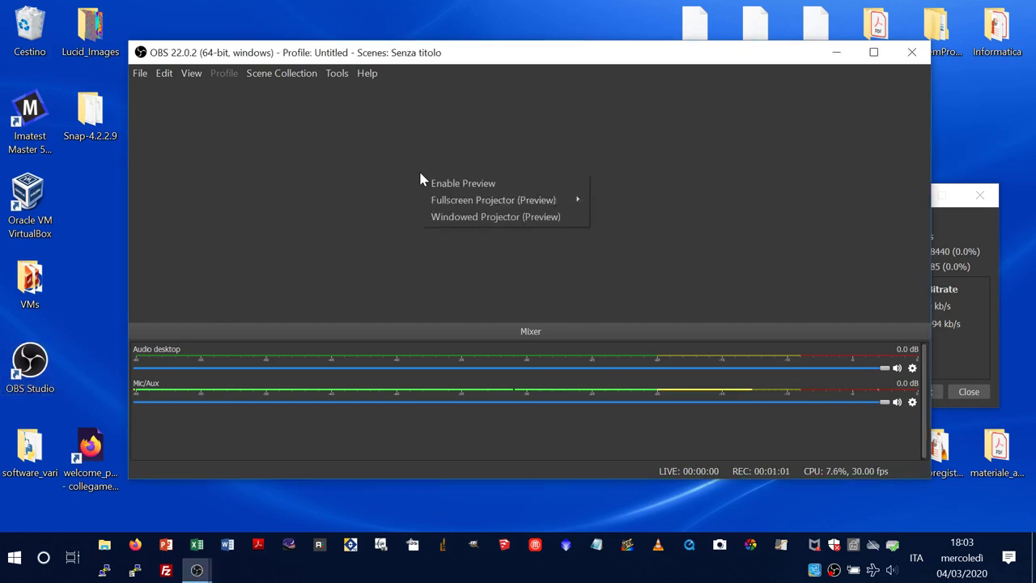
pyautogui.click(421, 142)
pyautogui.rightClick(421, 144)
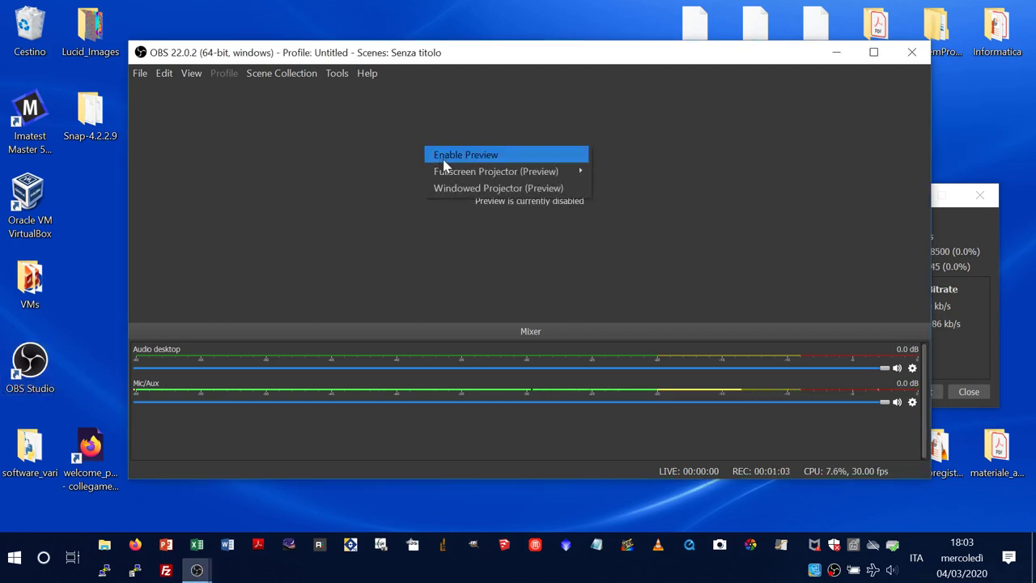
pyautogui.click(443, 158)
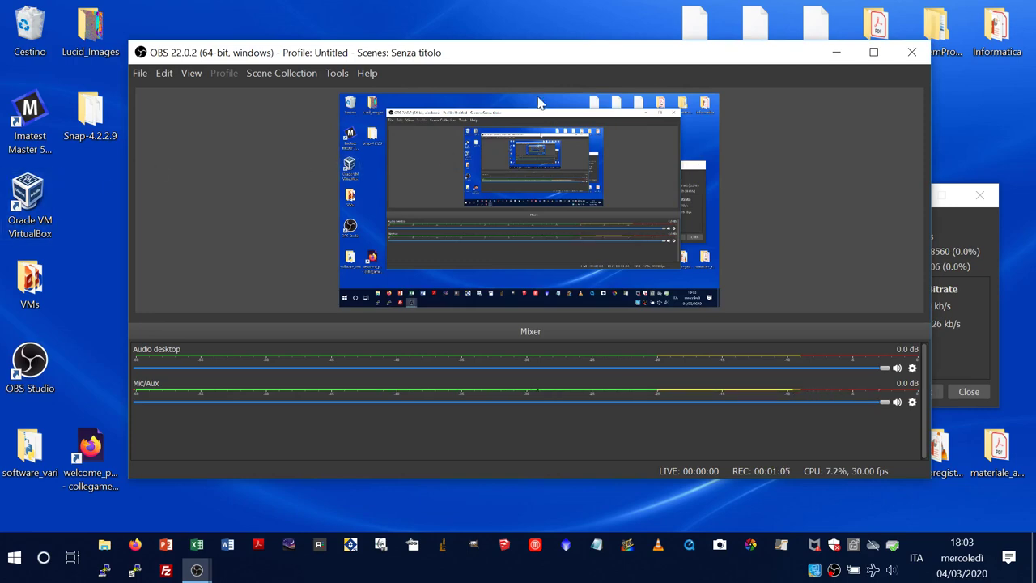
# - Move the OBS window slightly on the desktop and disable its preview
pyautogui.moveTo(469, 52)
pyautogui.mouseDown()
pyautogui.moveTo(574, 79)
pyautogui.moveTo(446, 79)
pyautogui.moveTo(481, 37)
pyautogui.moveTo(480, 52)
pyautogui.mouseUp()
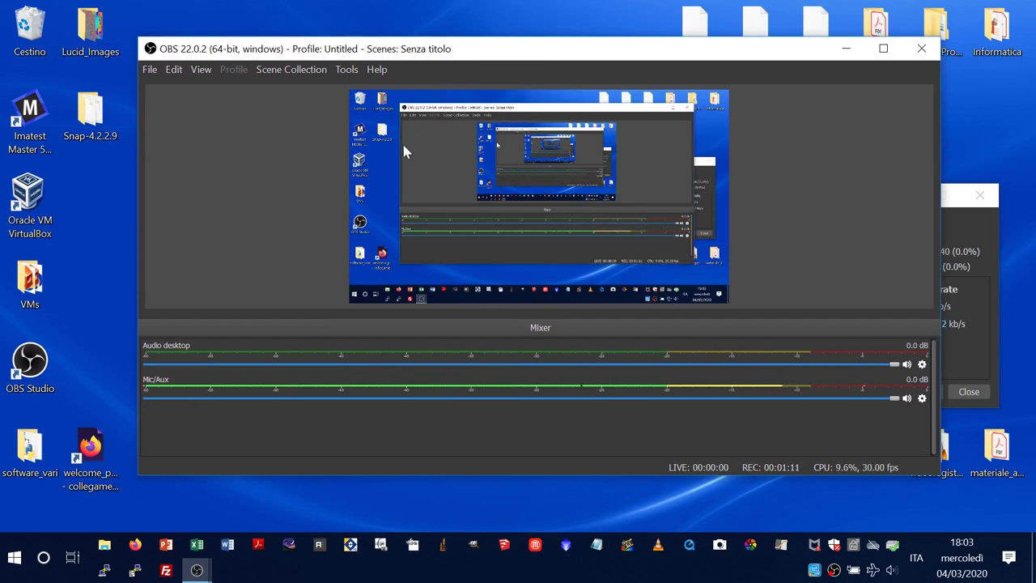
pyautogui.rightClick(293, 173)
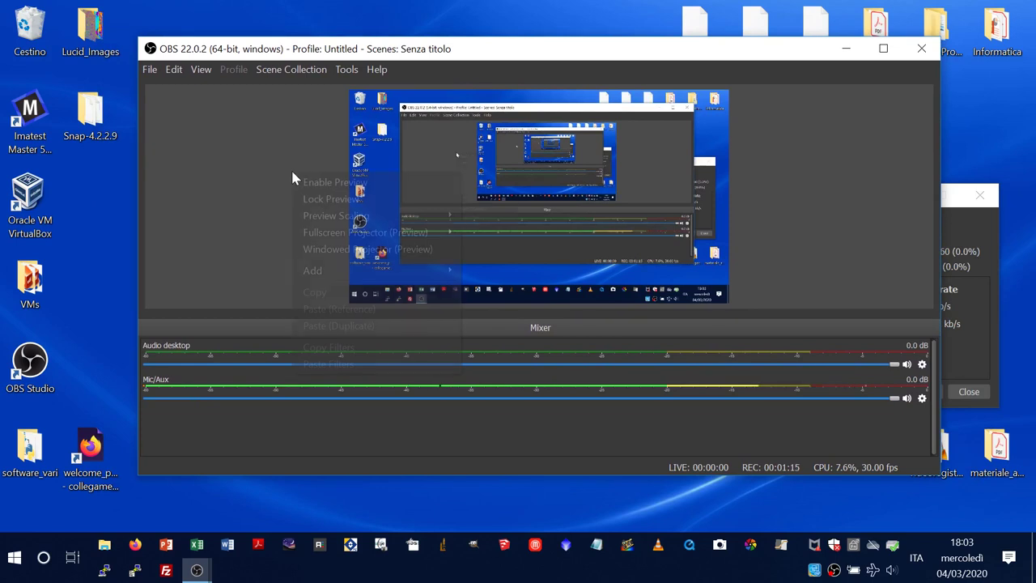
pyautogui.click(299, 181)
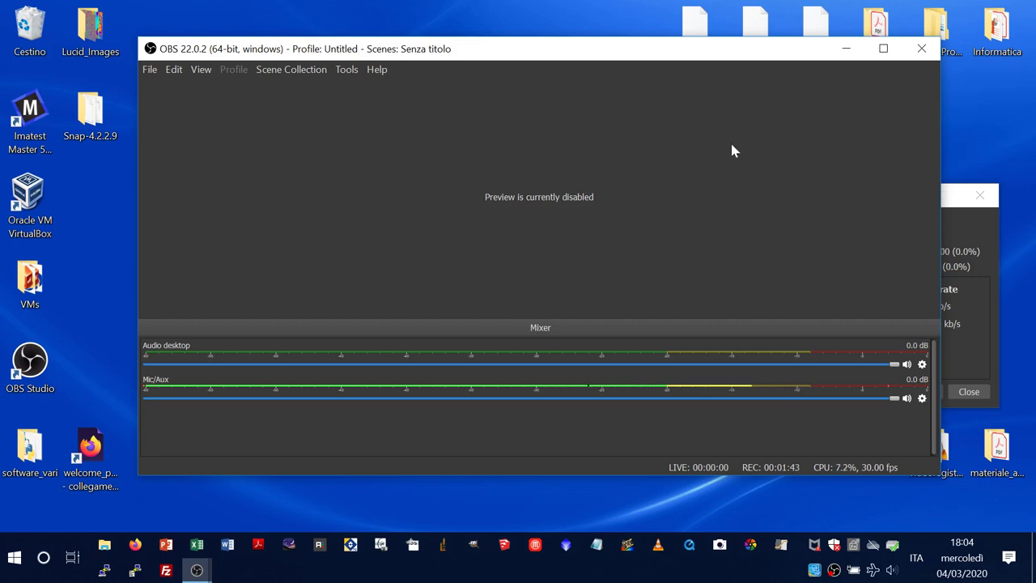
# - Show the Scenes, Sources and Scene Transitions docks alongside the Mixer
pyautogui.click(200, 70)
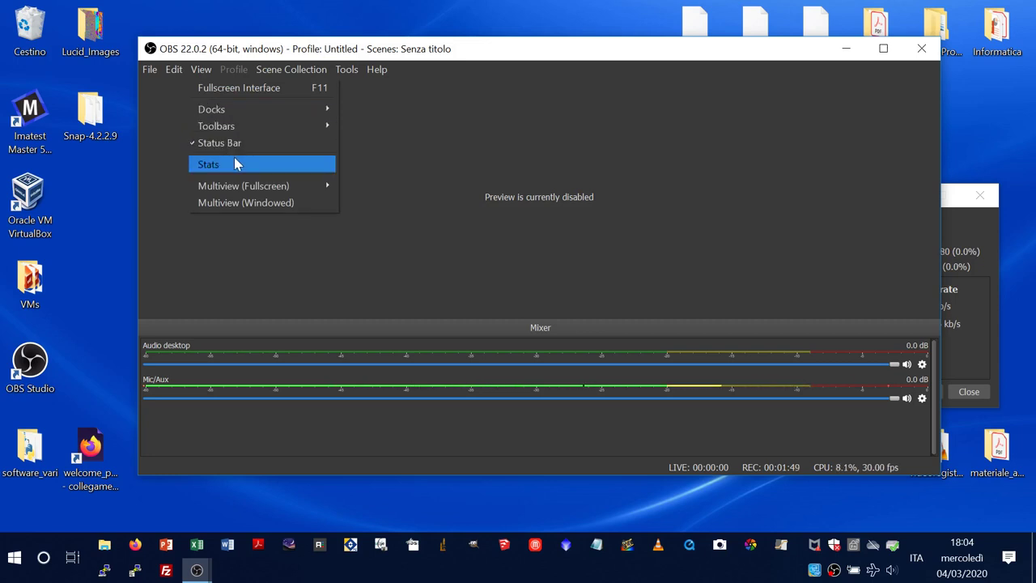
pyautogui.moveTo(240, 117)
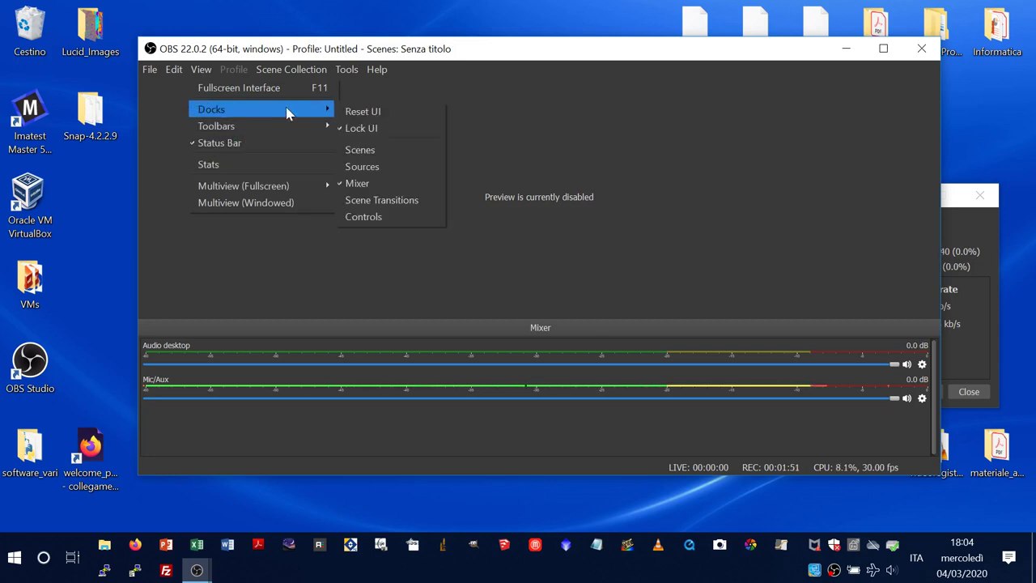
pyautogui.click(365, 152)
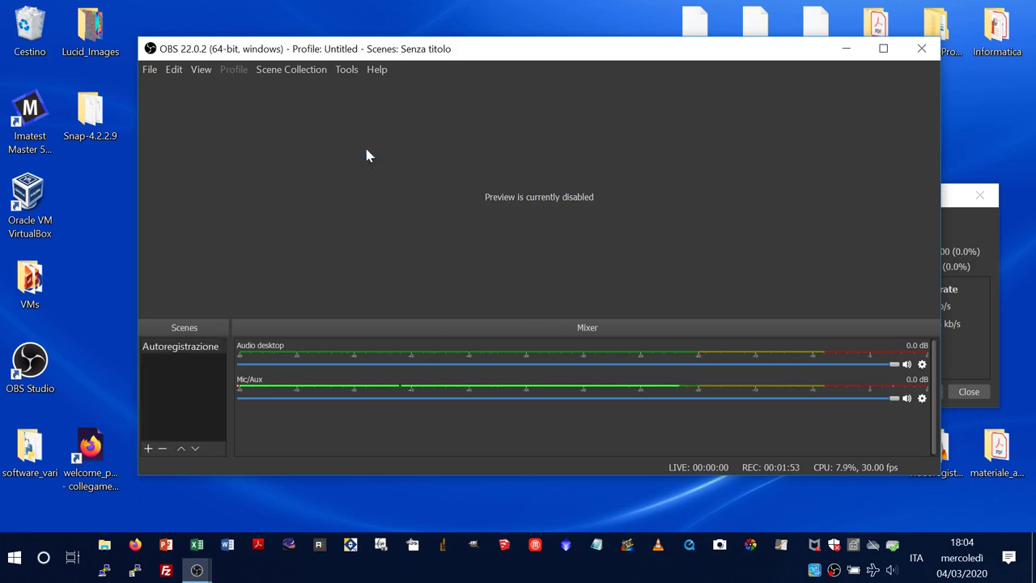
pyautogui.click(201, 71)
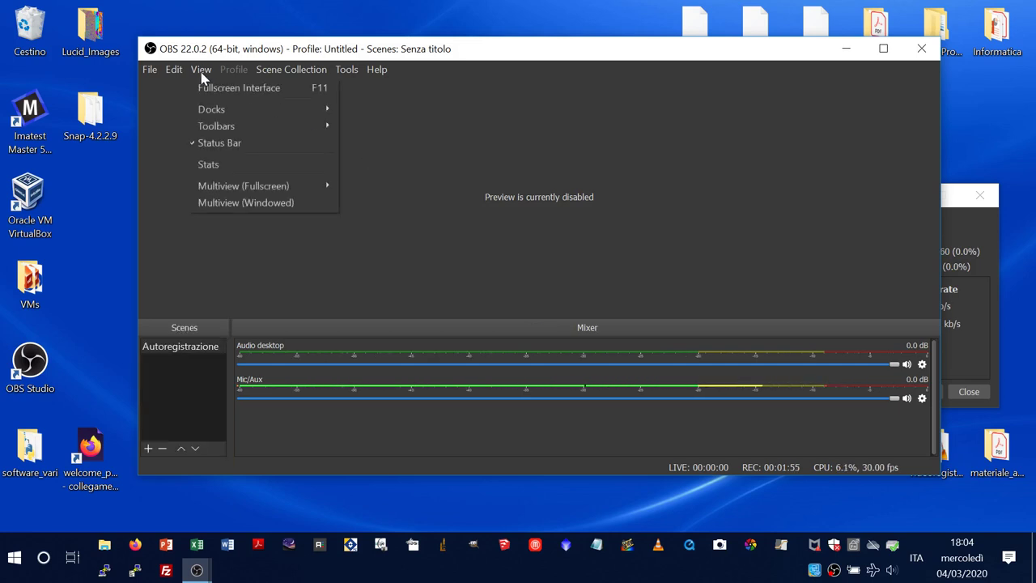
pyautogui.moveTo(304, 108)
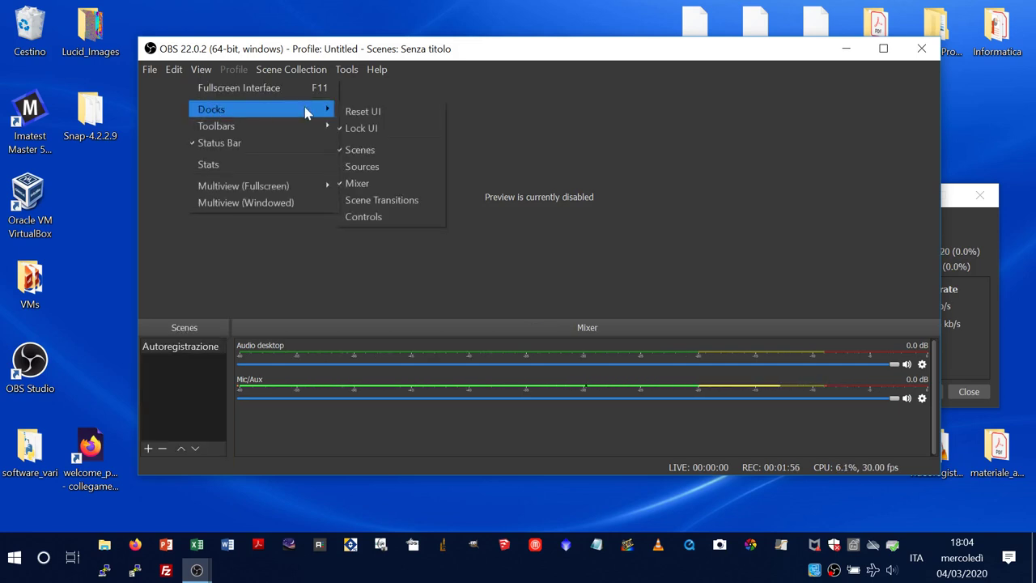
pyautogui.click(360, 165)
pyautogui.click(201, 71)
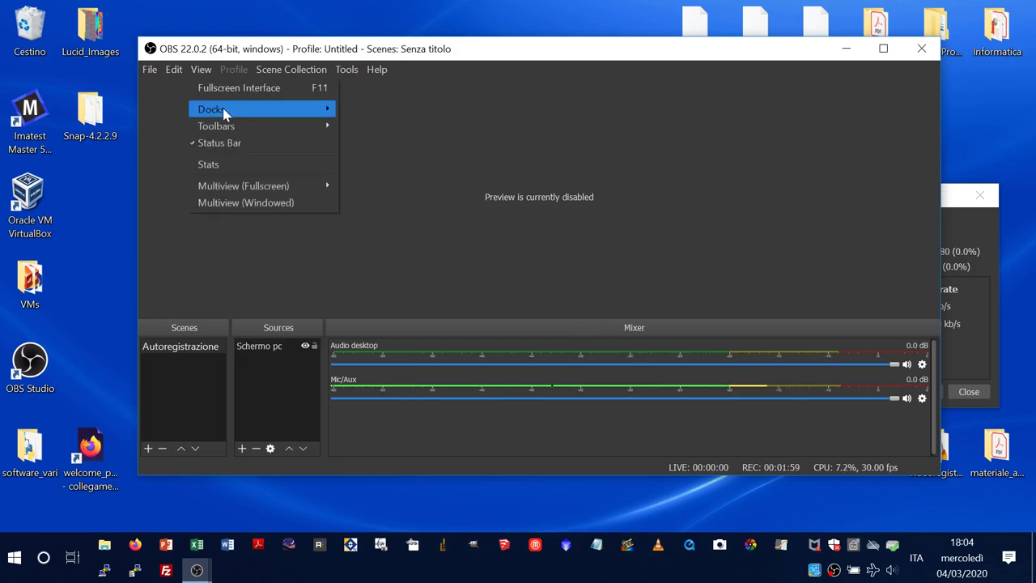
pyautogui.moveTo(222, 108)
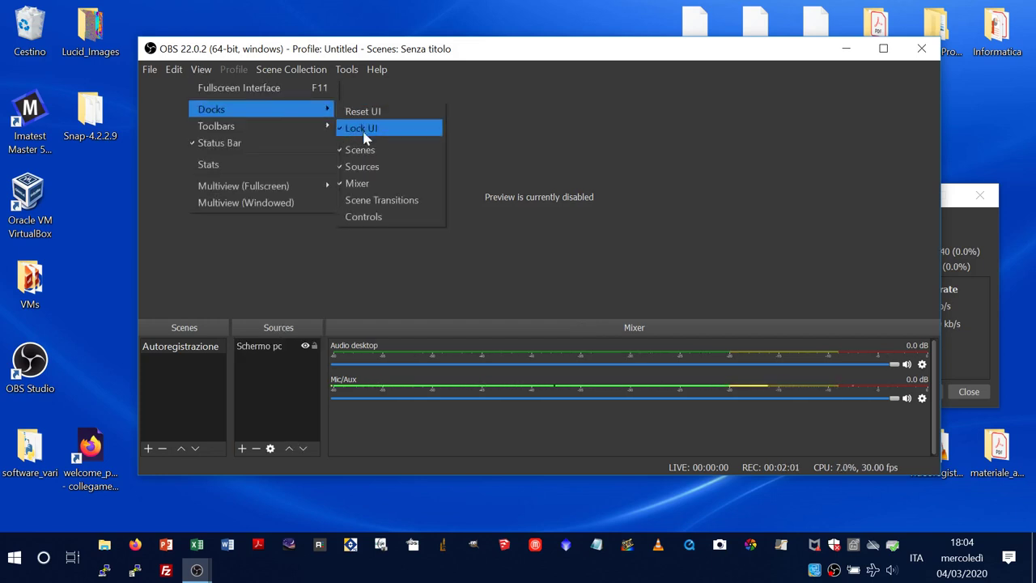
pyautogui.click(370, 199)
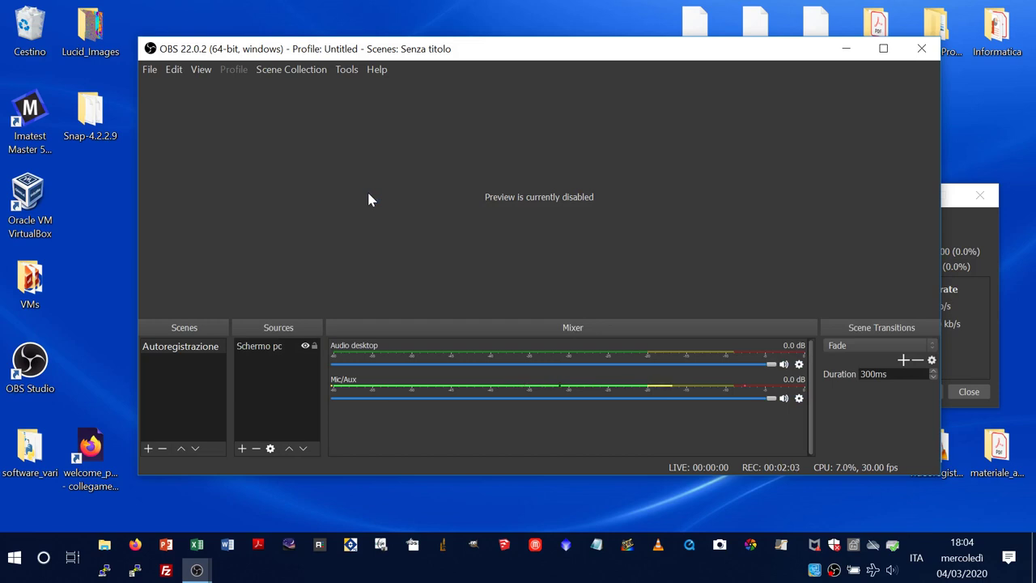
# - Show the Controls dock in the main window
pyautogui.click(174, 69)
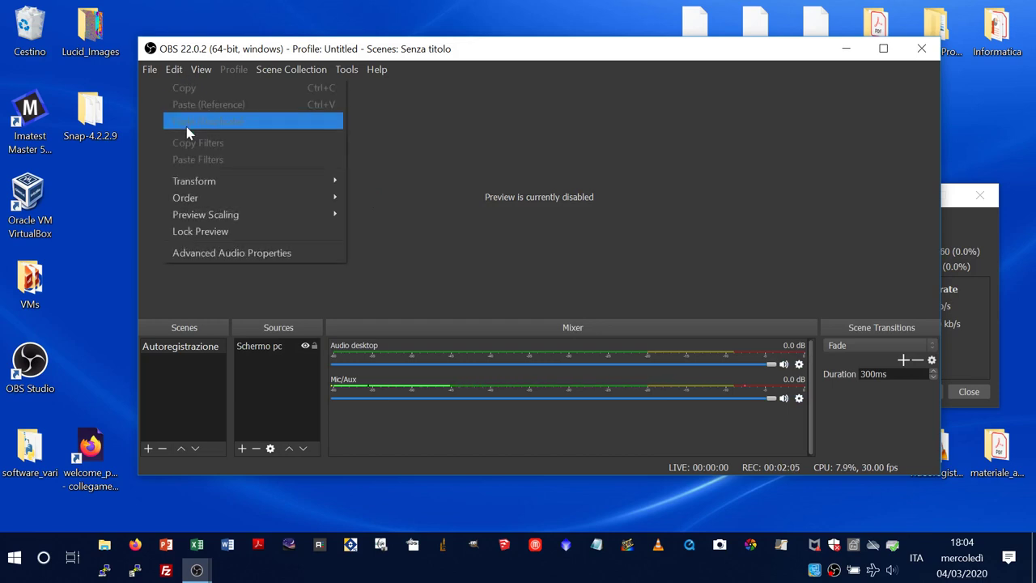
pyautogui.moveTo(202, 70)
pyautogui.moveTo(213, 107)
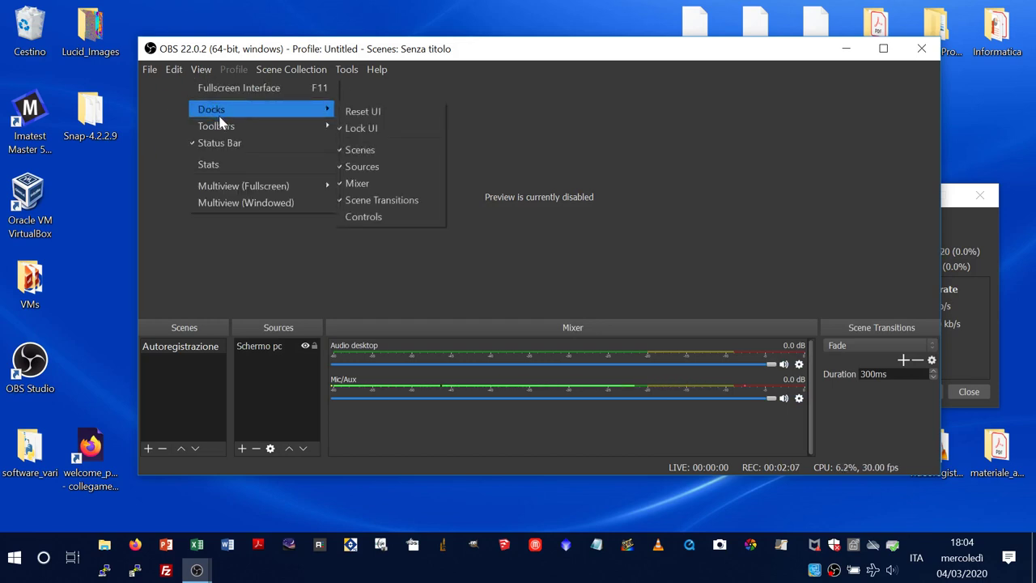
pyautogui.click(364, 216)
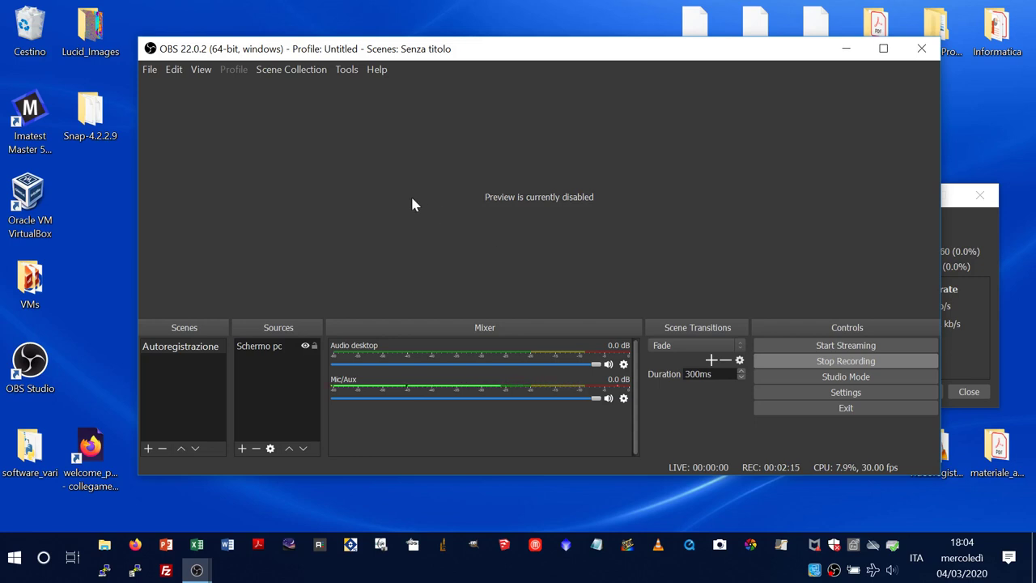
# - Turn the preview on and review the properties of the Schermo pc source without changing them
pyautogui.rightClick(349, 155)
pyautogui.click(356, 160)
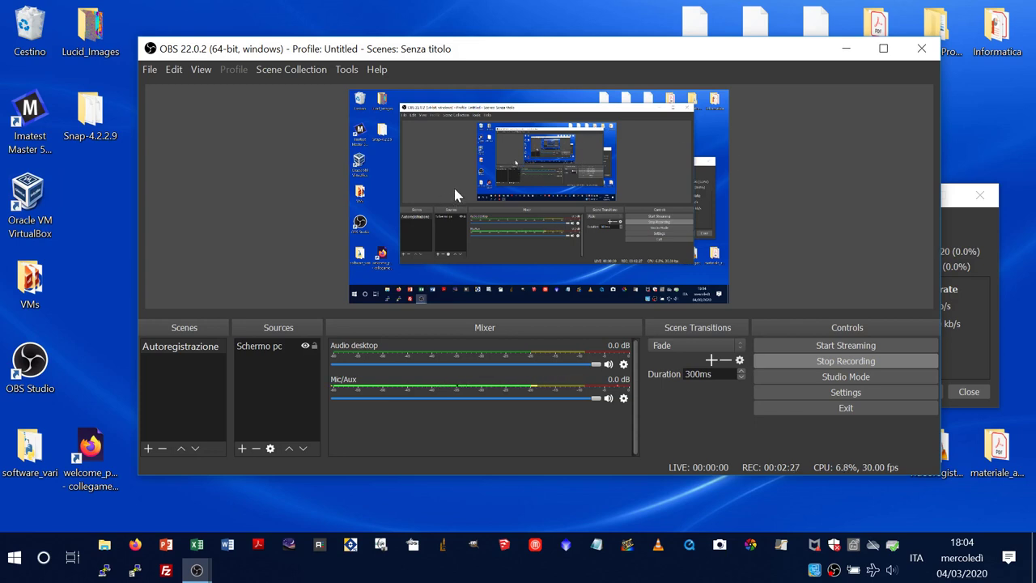
pyautogui.doubleClick(262, 348)
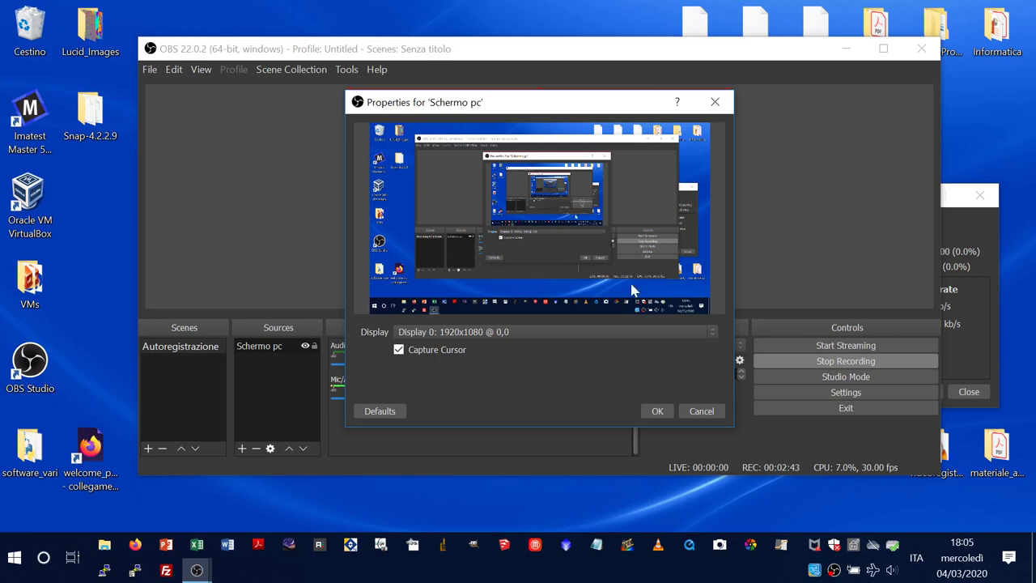
pyautogui.click(698, 411)
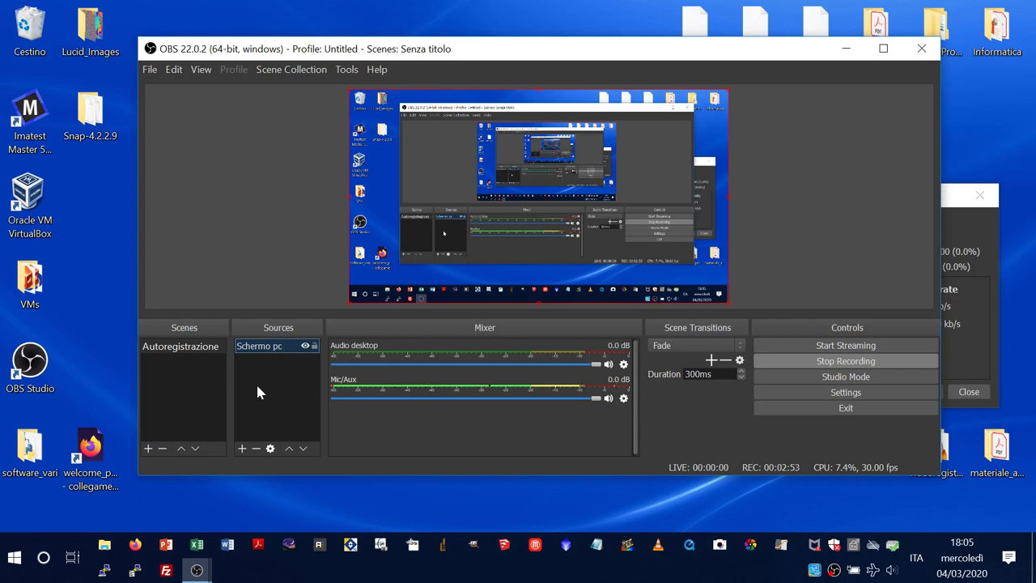
# - Examine the available source types and the creation options for a new Display Capture source, without adding any source
pyautogui.click(200, 69)
pyautogui.moveTo(206, 108)
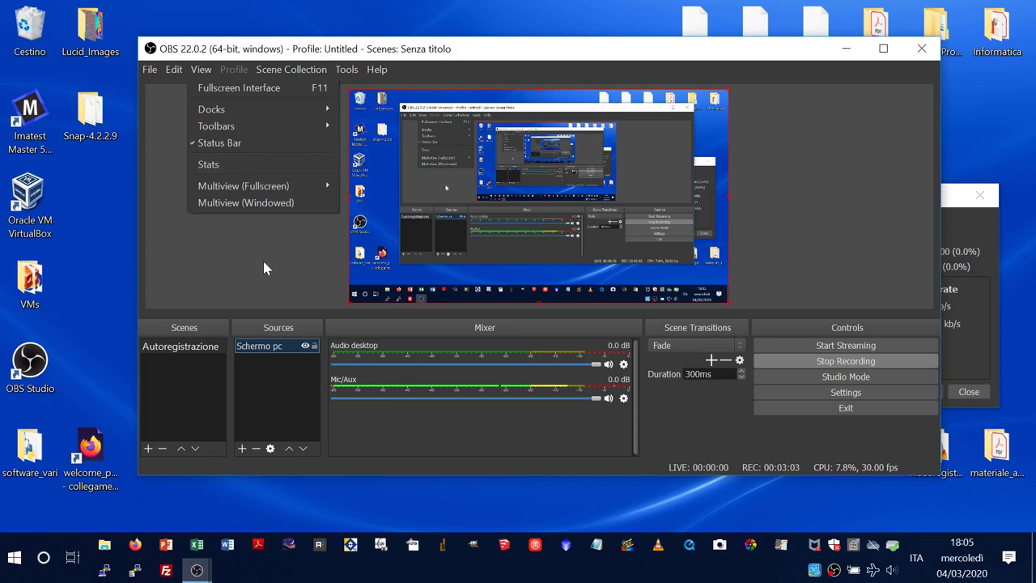
pyautogui.click(242, 449)
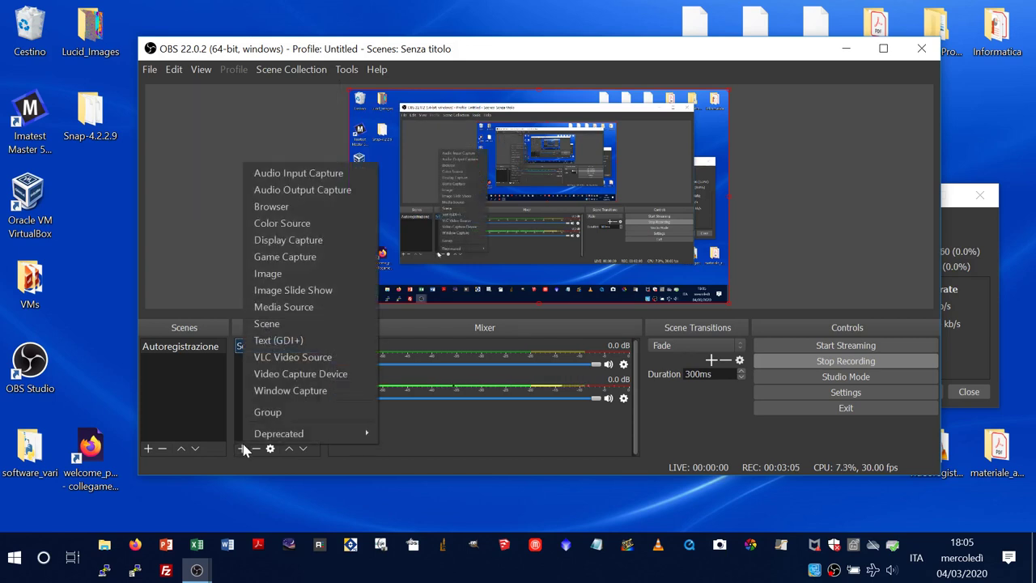
pyautogui.click(317, 243)
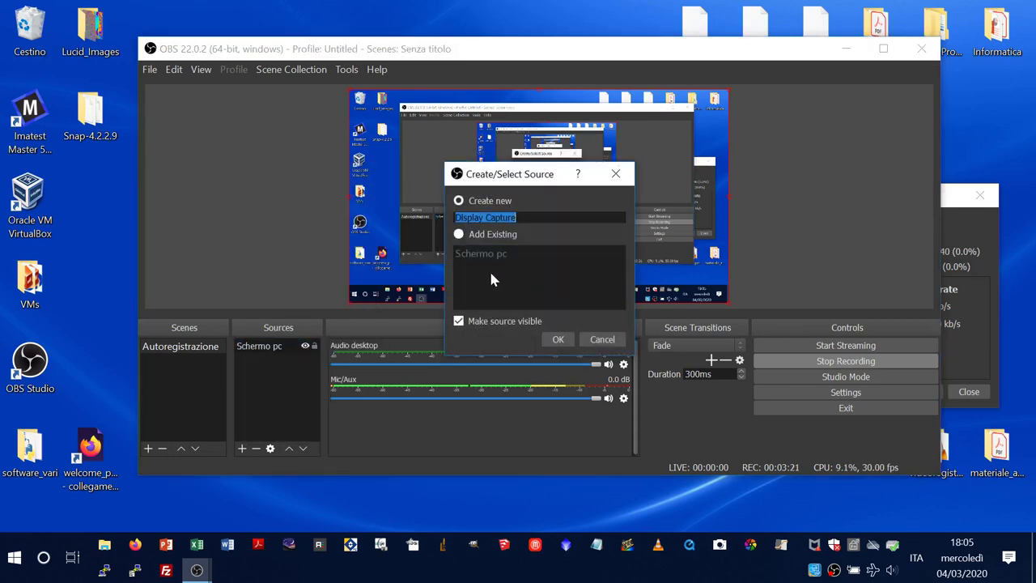
pyautogui.click(604, 340)
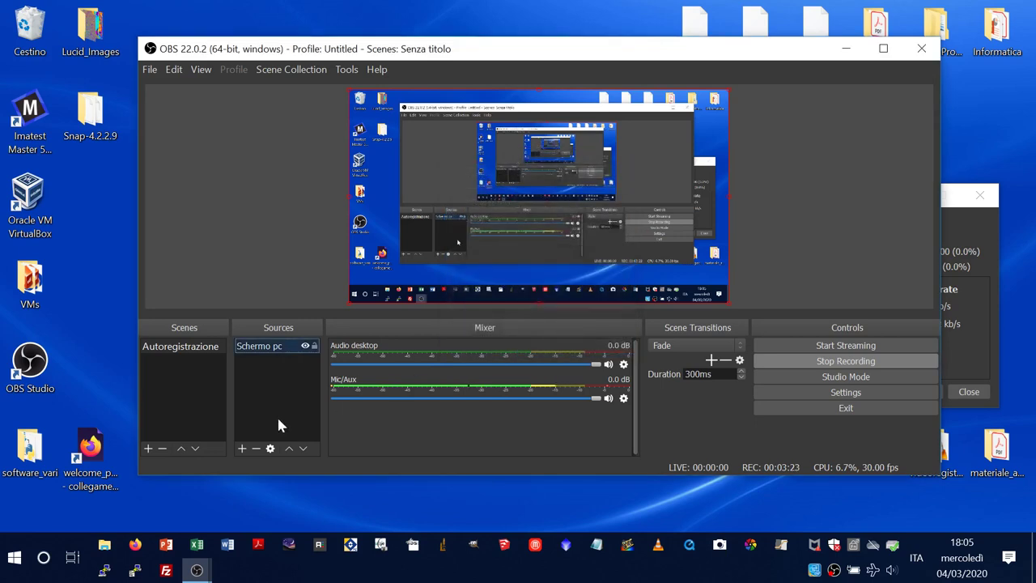
pyautogui.click(242, 447)
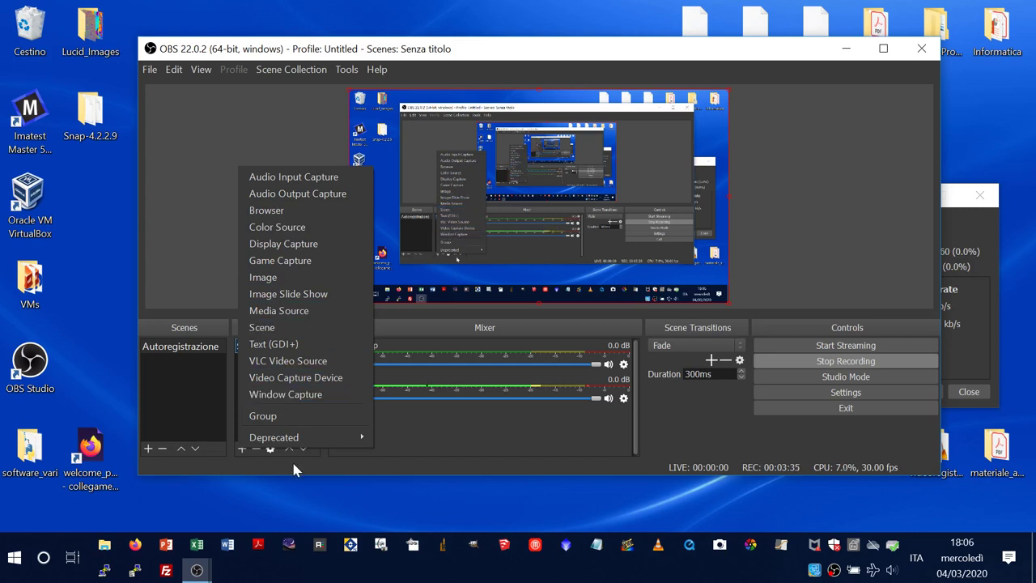
pyautogui.click(278, 484)
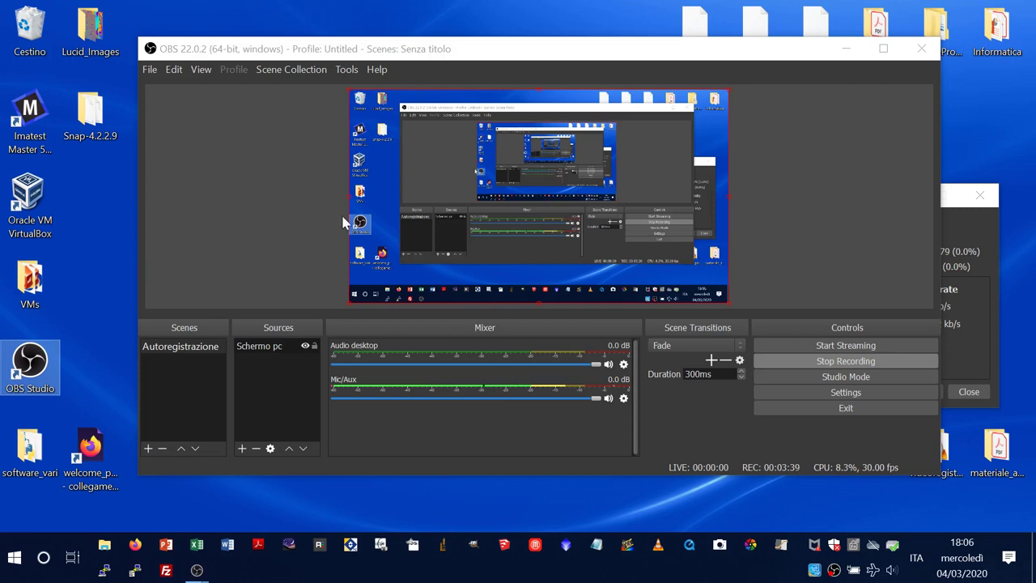
# - Turn the preview off and hide the Scenes dock
pyautogui.rightClick(282, 173)
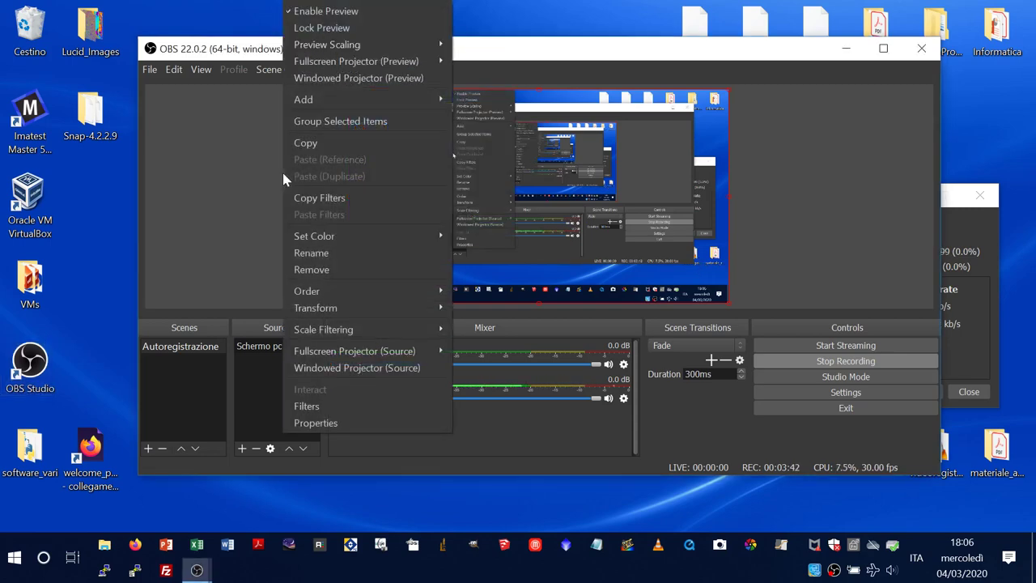
pyautogui.click(307, 11)
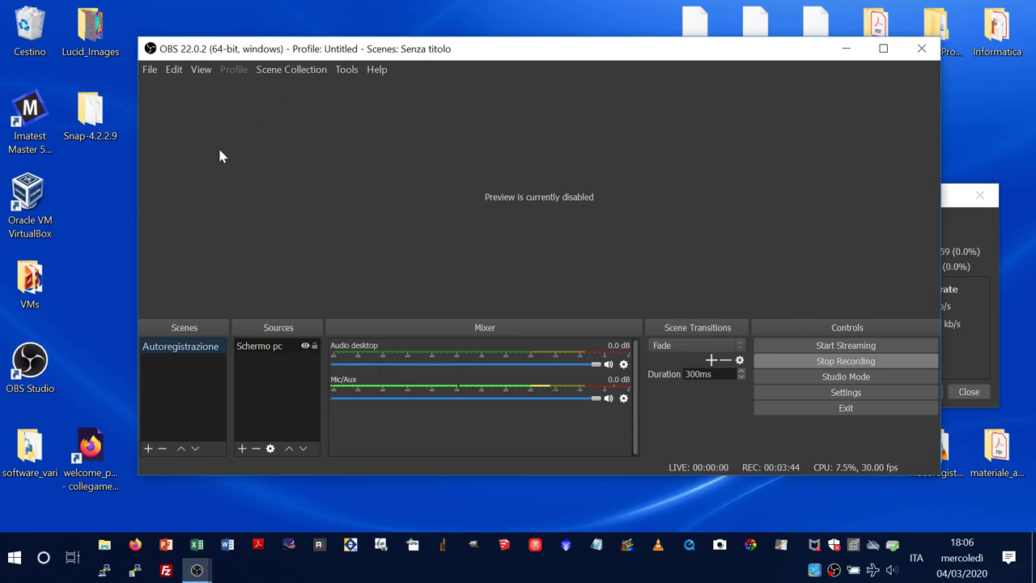
pyautogui.click(202, 70)
pyautogui.moveTo(218, 115)
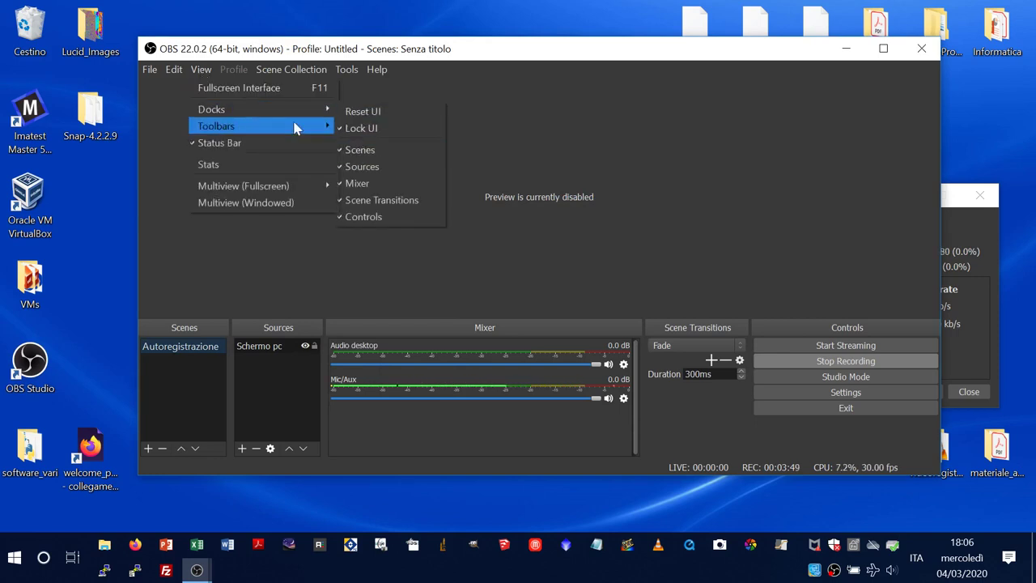
pyautogui.click(368, 148)
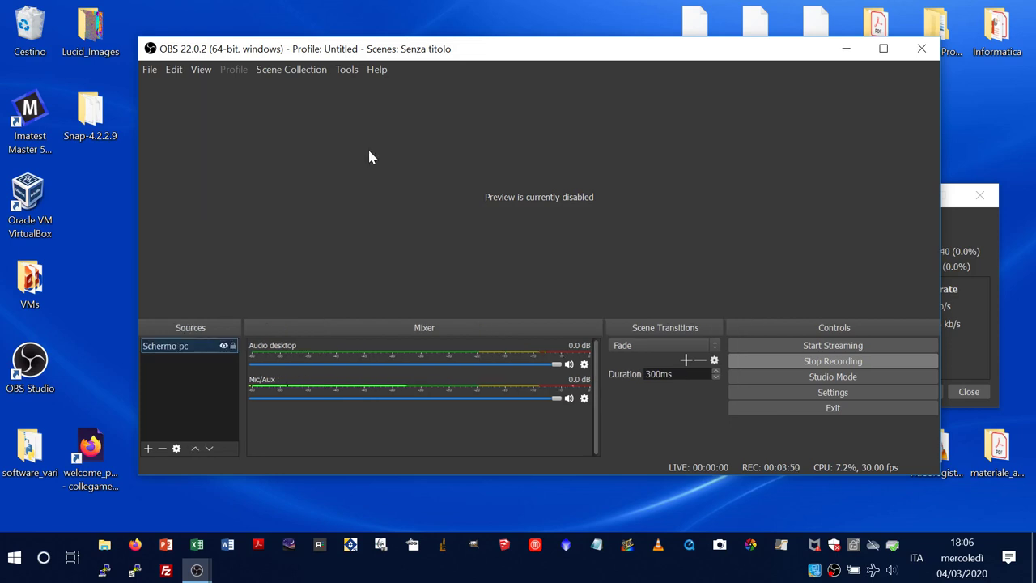
# - Hide the Sources and Scene Transitions docks, keeping the Mixer and Controls docks displayed
pyautogui.click(202, 69)
pyautogui.moveTo(224, 111)
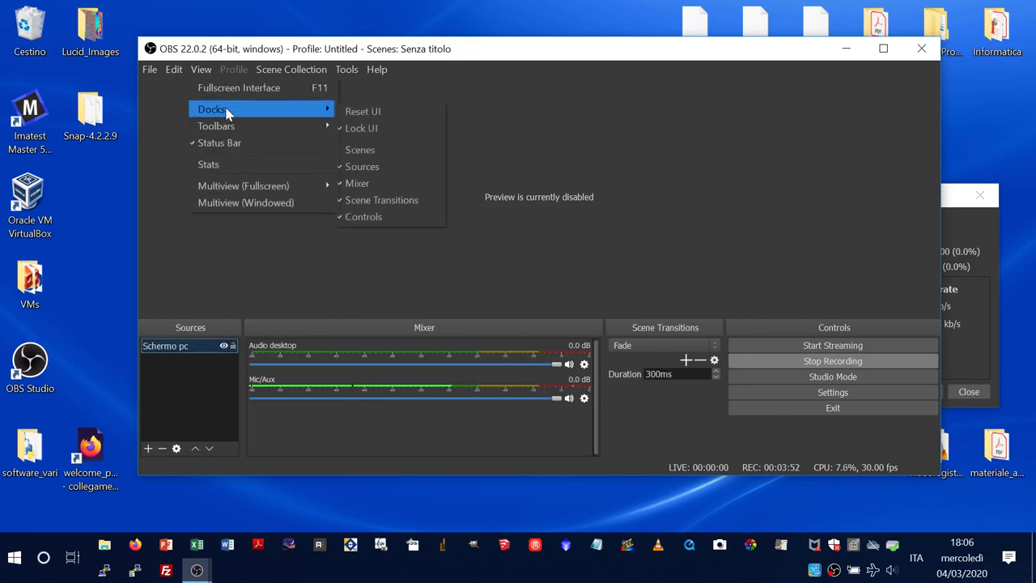
pyautogui.click(362, 167)
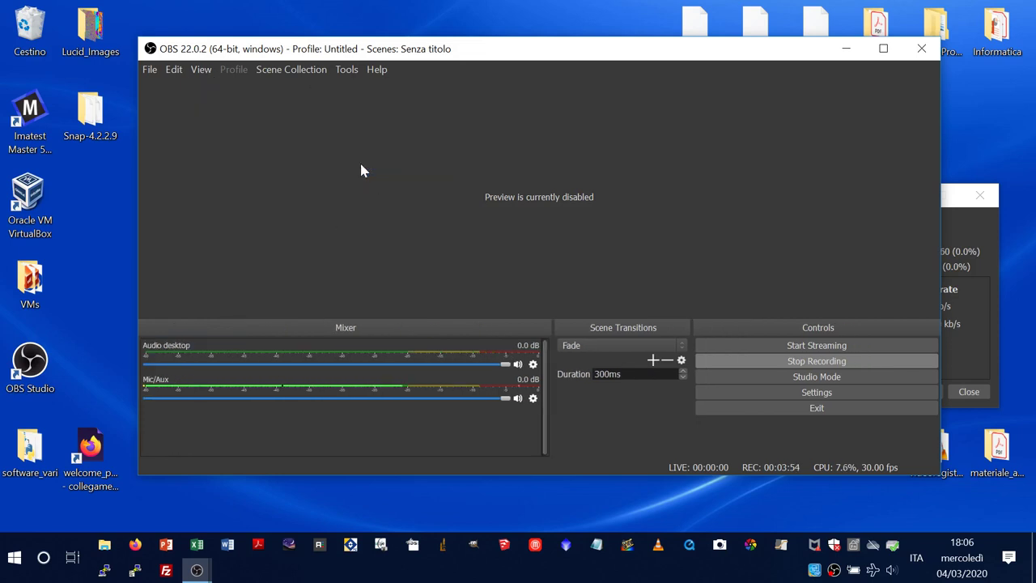
pyautogui.click(202, 71)
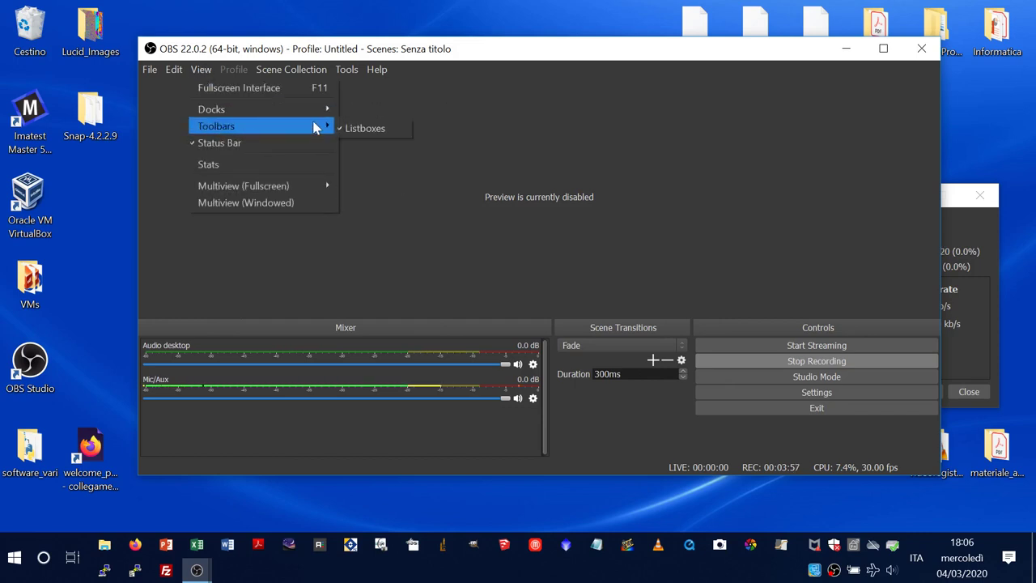
pyautogui.moveTo(315, 115)
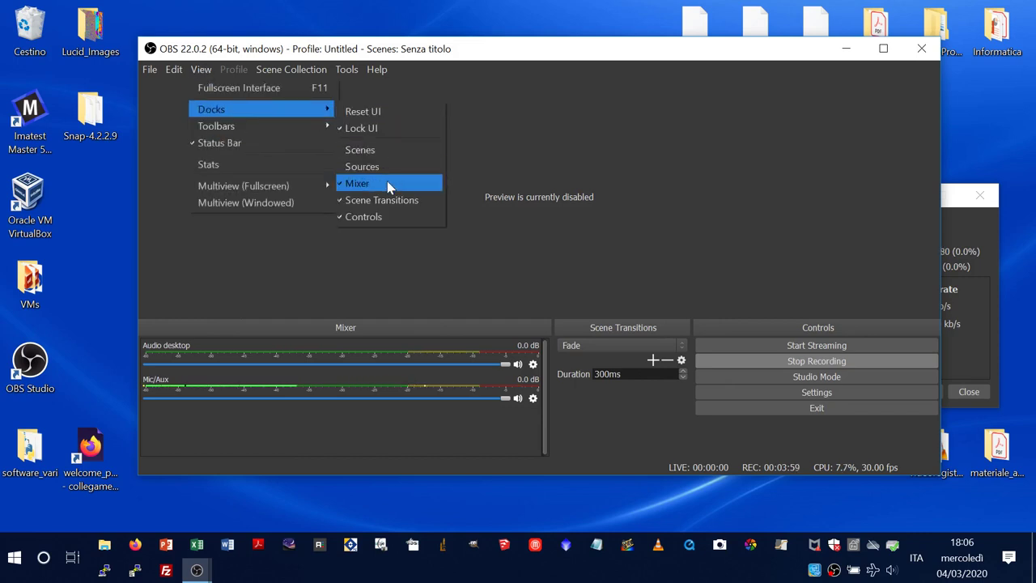
pyautogui.click(385, 201)
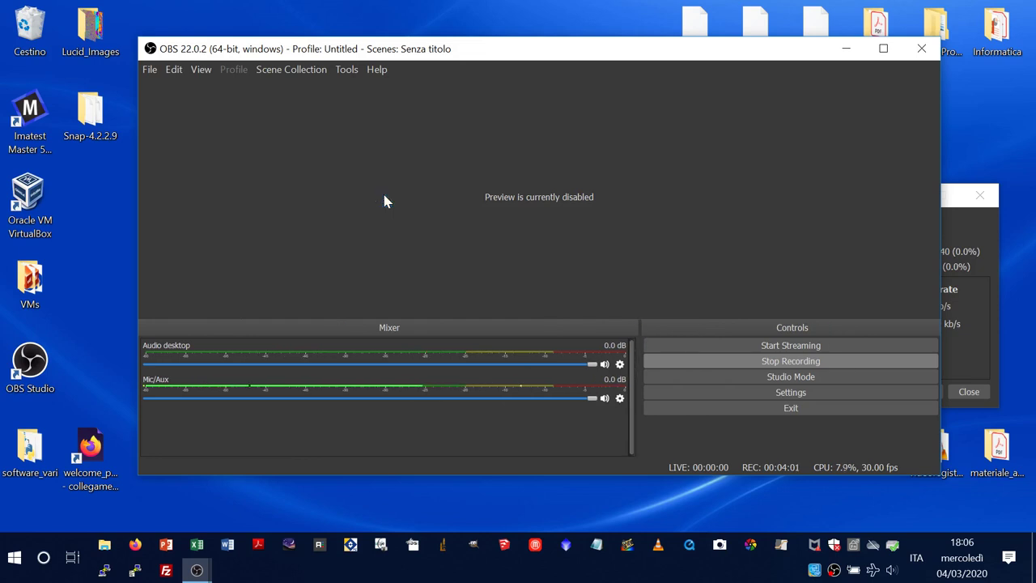
# - Hide the Controls dock, leaving only the Mixer dock displayed
pyautogui.click(203, 70)
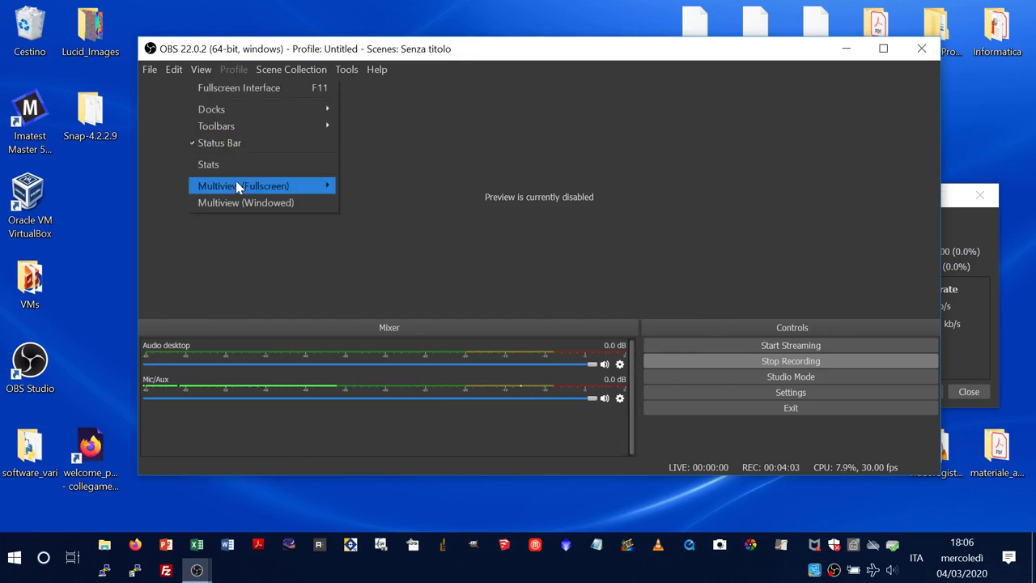
pyautogui.moveTo(272, 116)
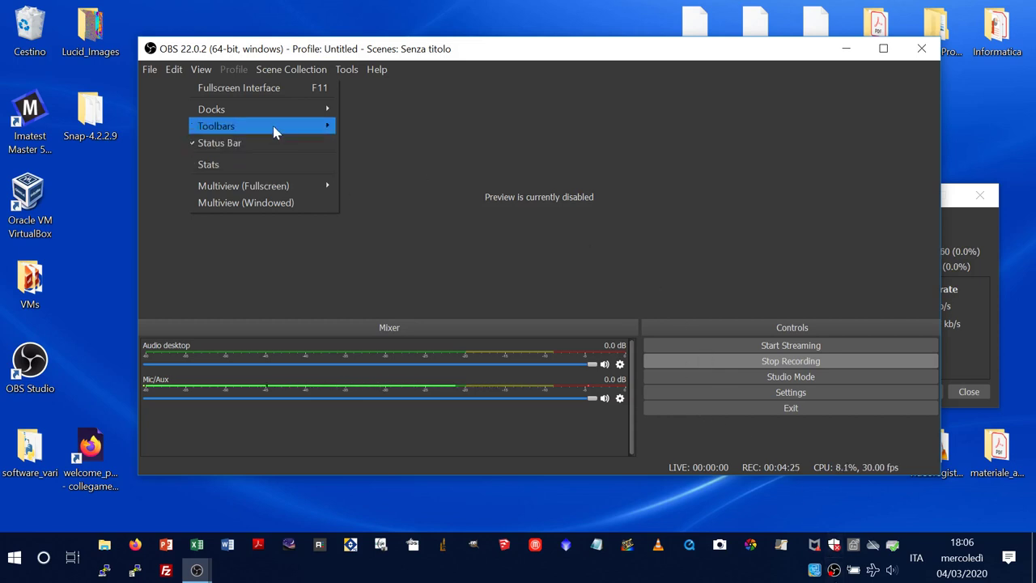
pyautogui.moveTo(327, 116)
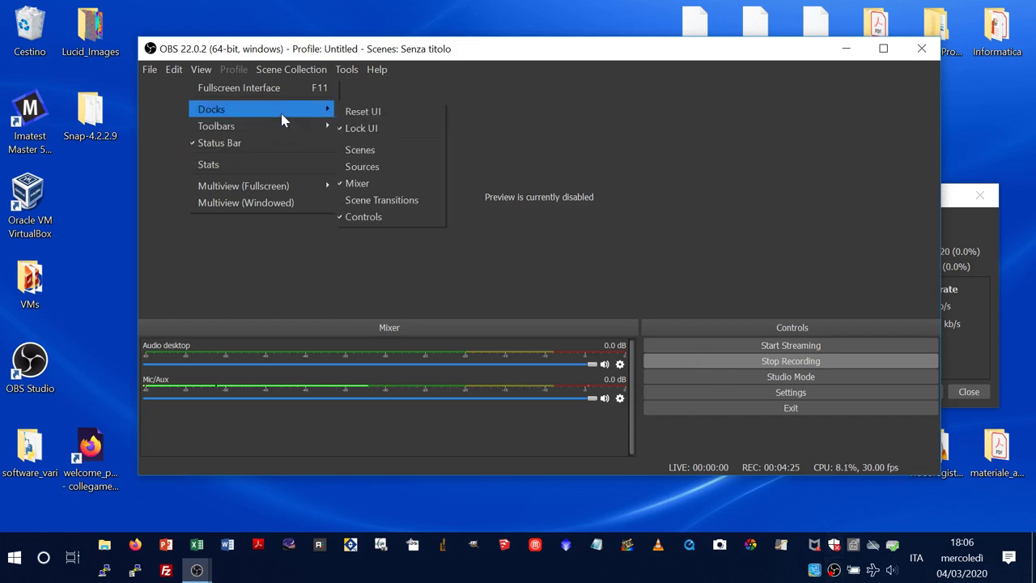
pyautogui.click(361, 217)
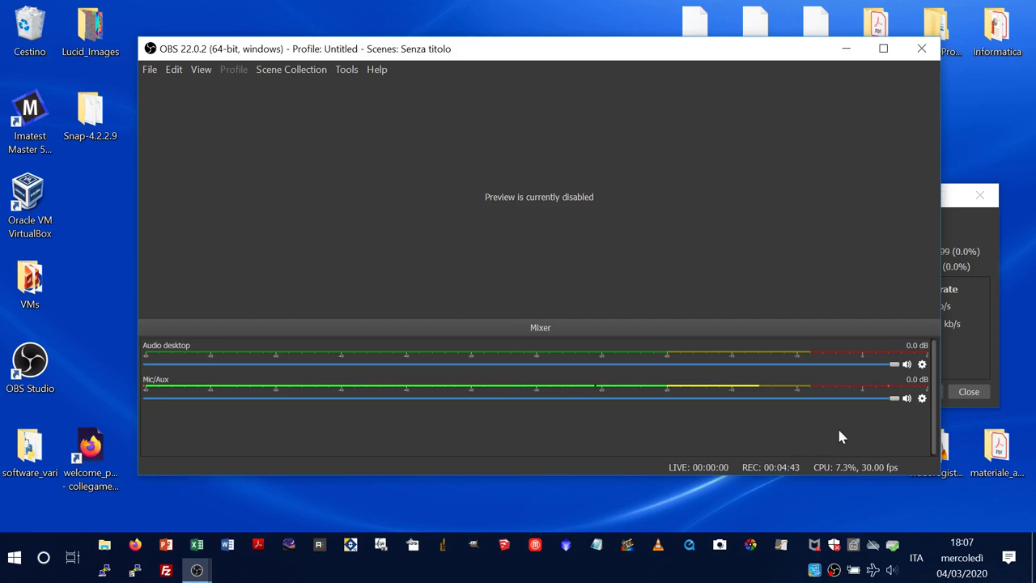
# - Review the Advanced Audio Properties of the Mixer's audio channels without changing them
pyautogui.rightClick(800, 424)
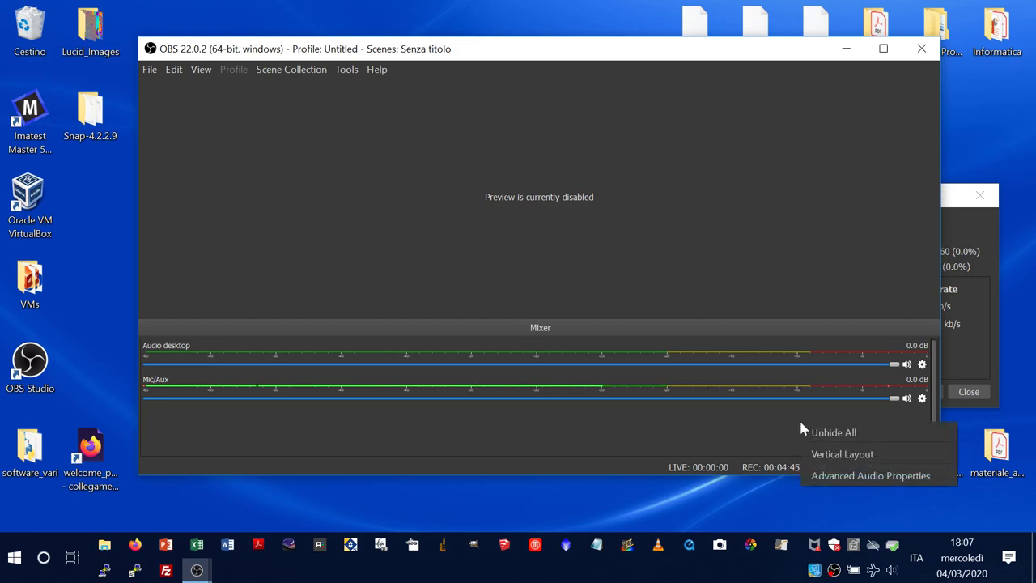
pyautogui.click(761, 427)
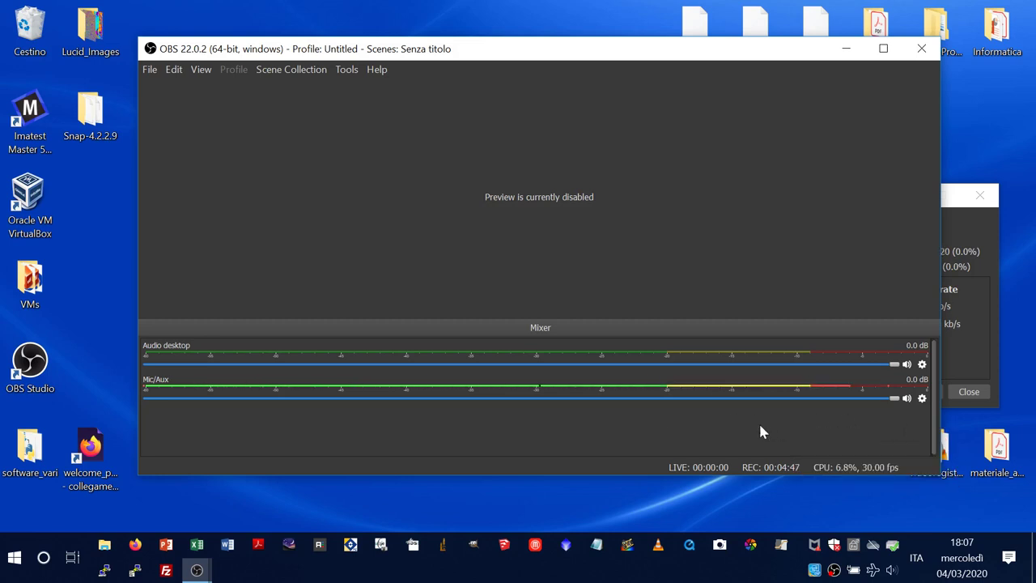
pyautogui.rightClick(761, 429)
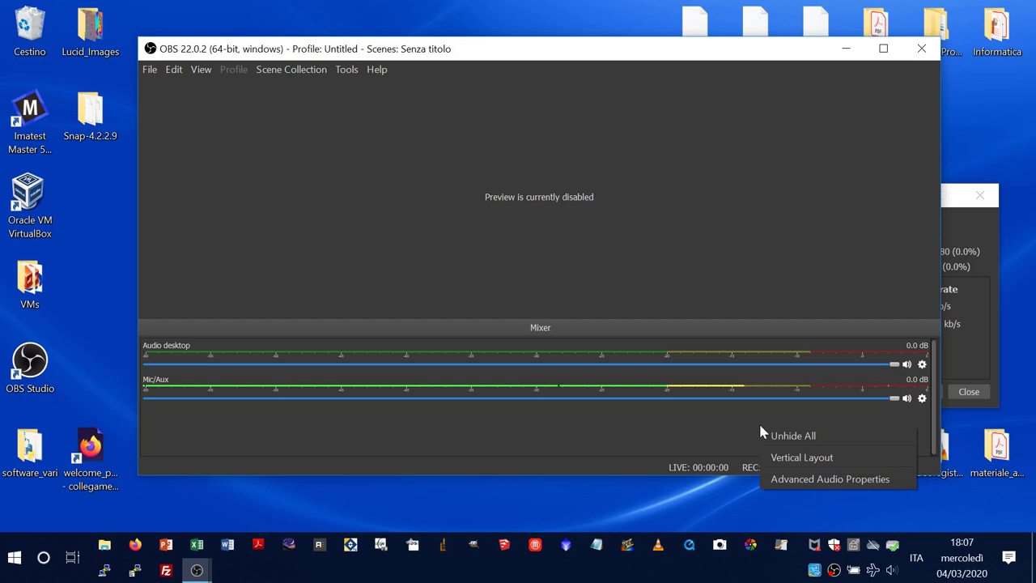
pyautogui.click(786, 478)
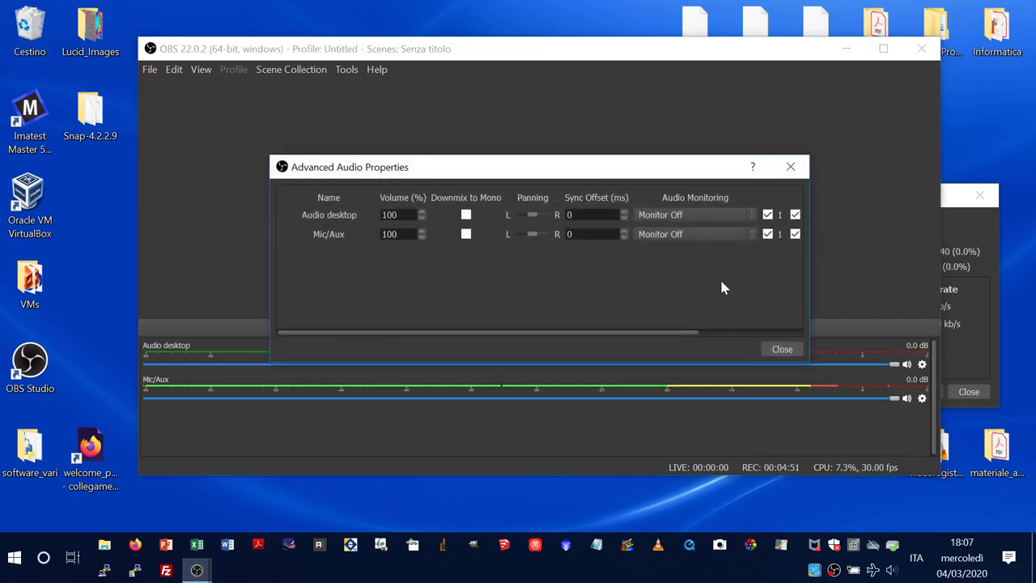
pyautogui.click(789, 350)
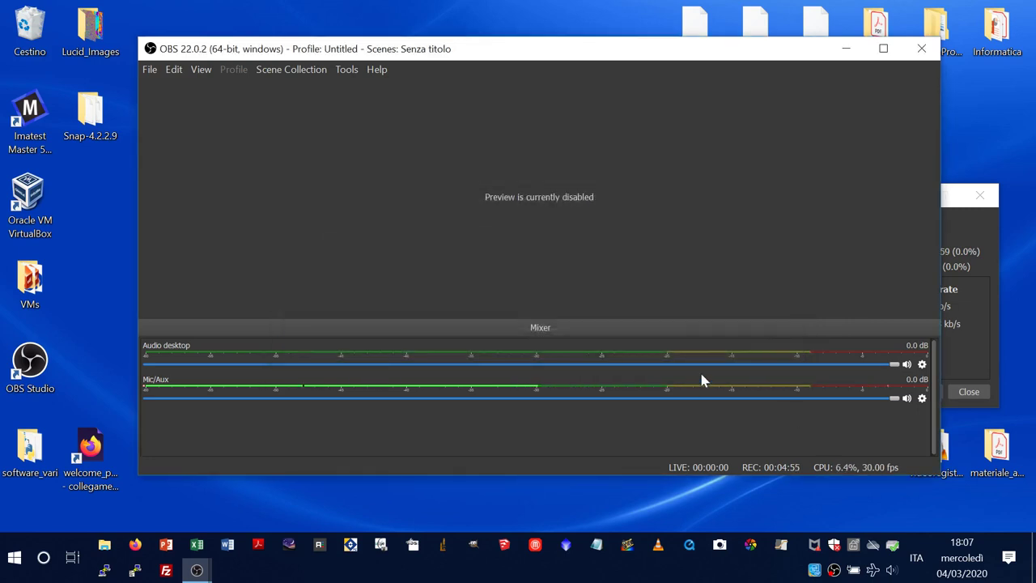
# - Review the Mic/Aux properties and its selectable microphone devices, and cancel without changing the device
pyautogui.click(922, 399)
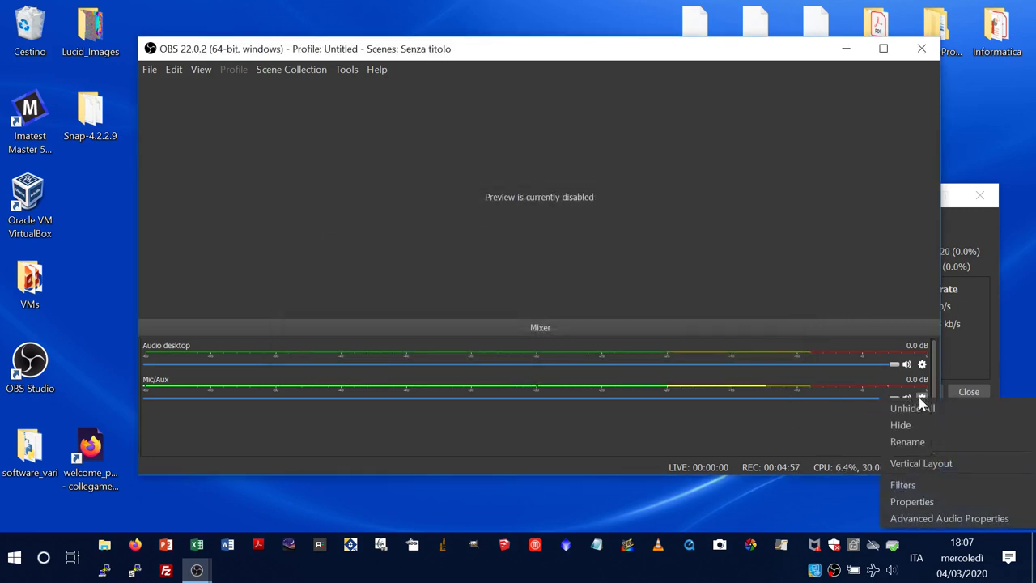
pyautogui.click(923, 502)
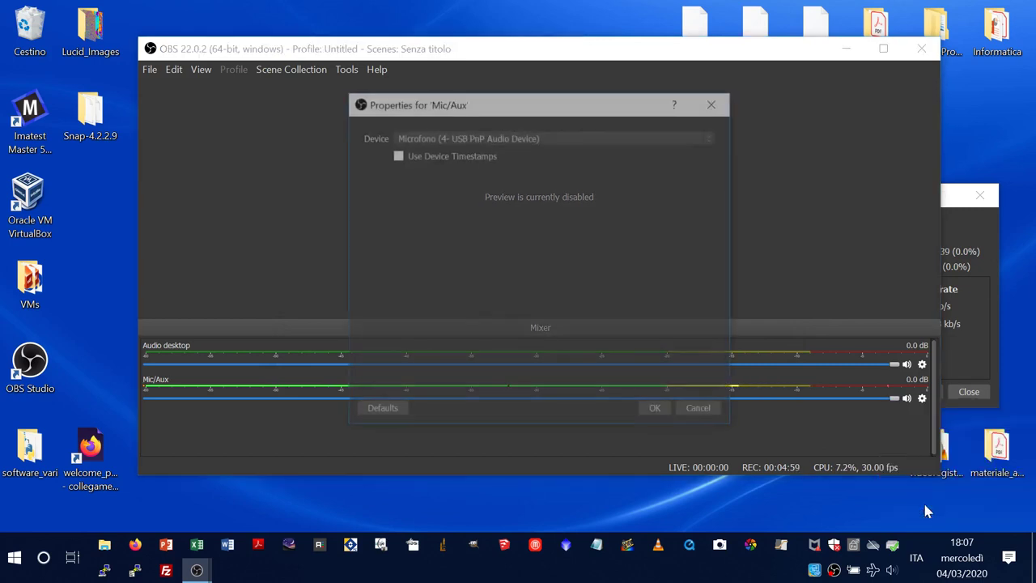
pyautogui.click(515, 136)
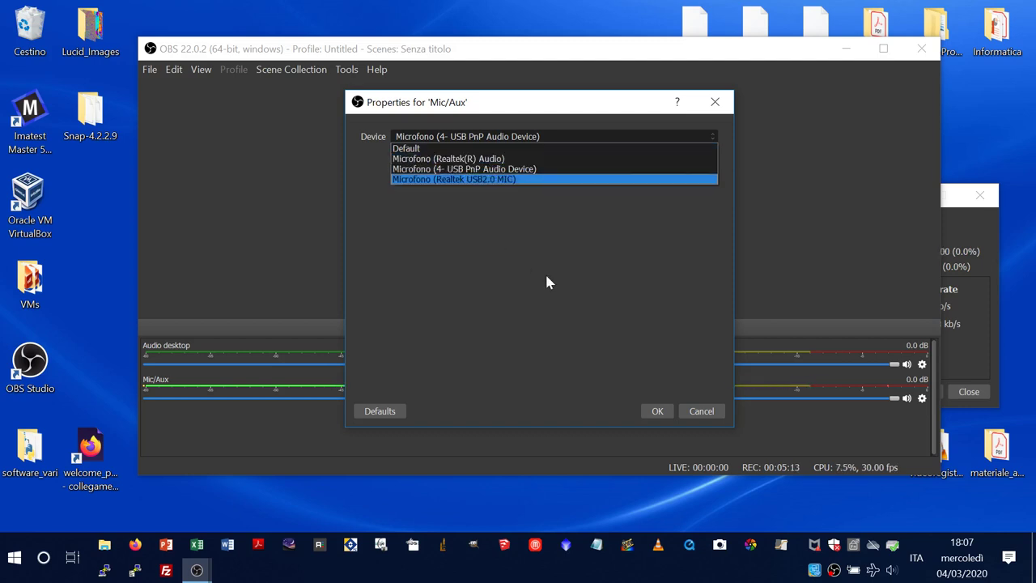
pyautogui.click(701, 413)
pyautogui.click(701, 412)
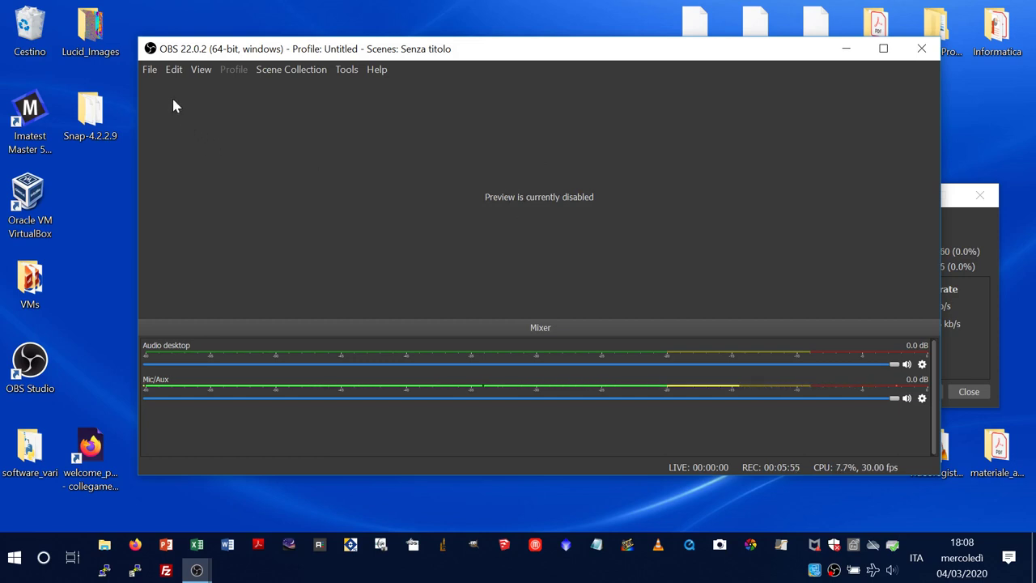
# - Bring the Stats window forward to examine the recording statistics, and return to the main window
pyautogui.click(149, 70)
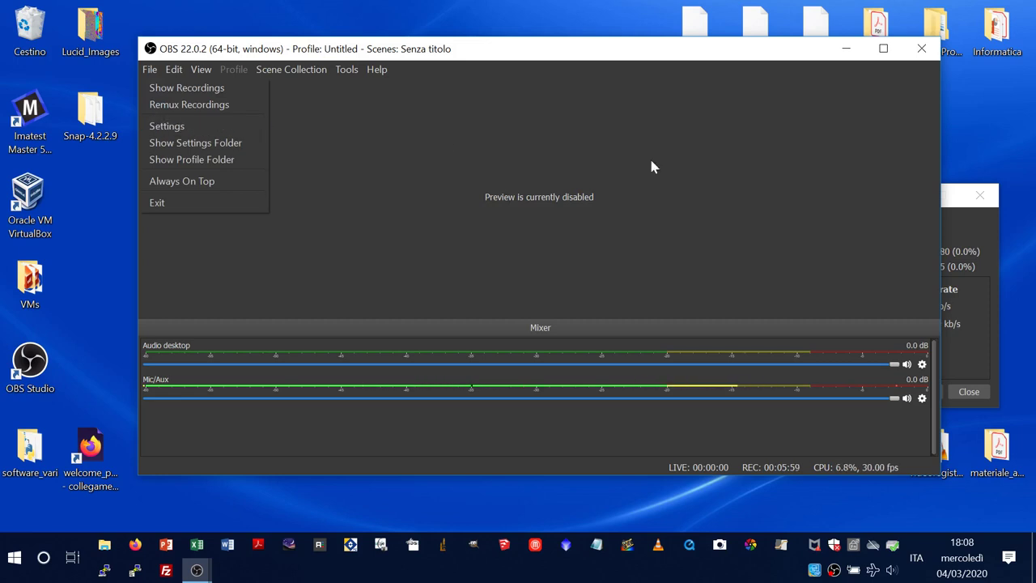
pyautogui.click(953, 208)
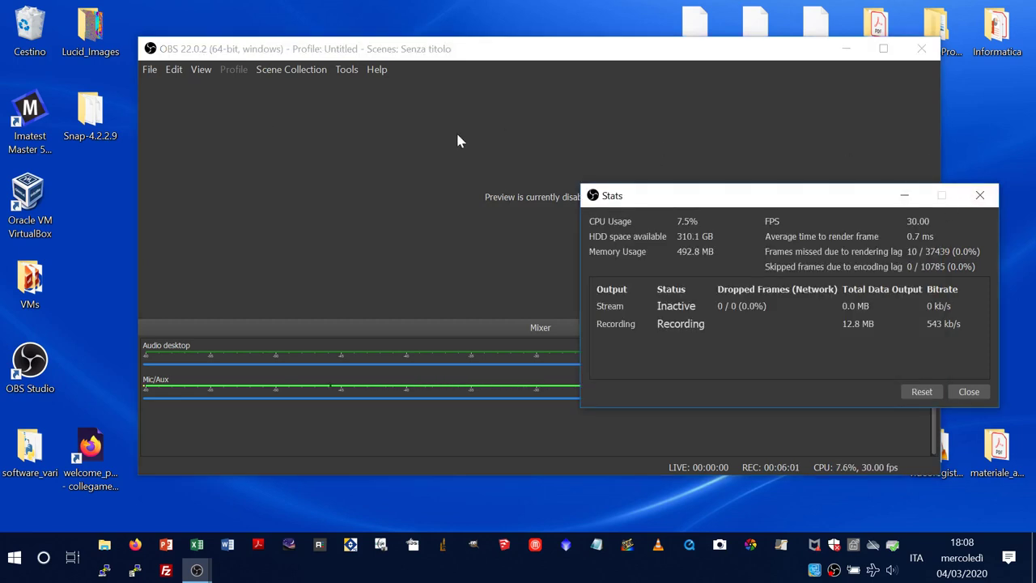
pyautogui.click(175, 73)
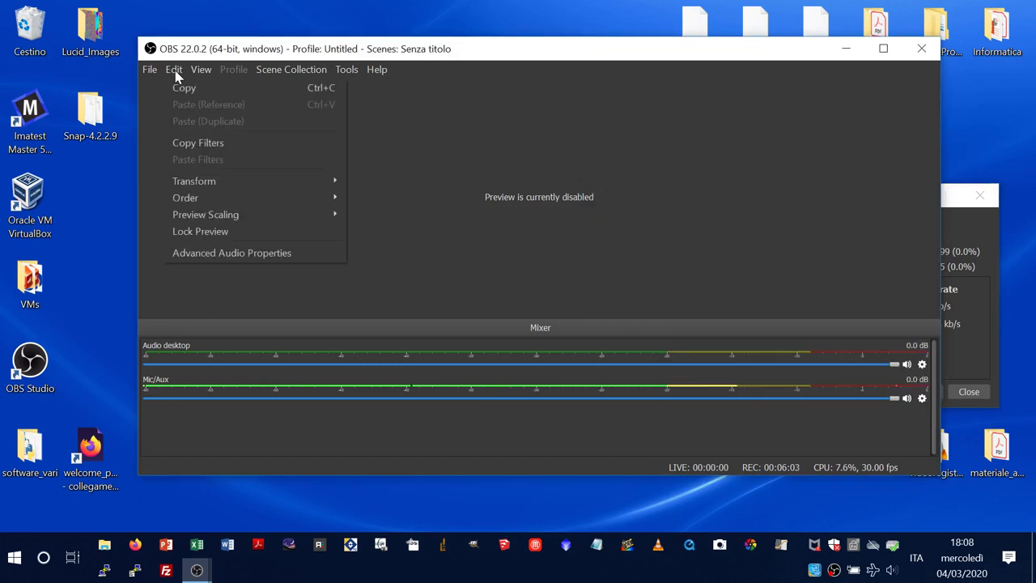
pyautogui.moveTo(200, 71)
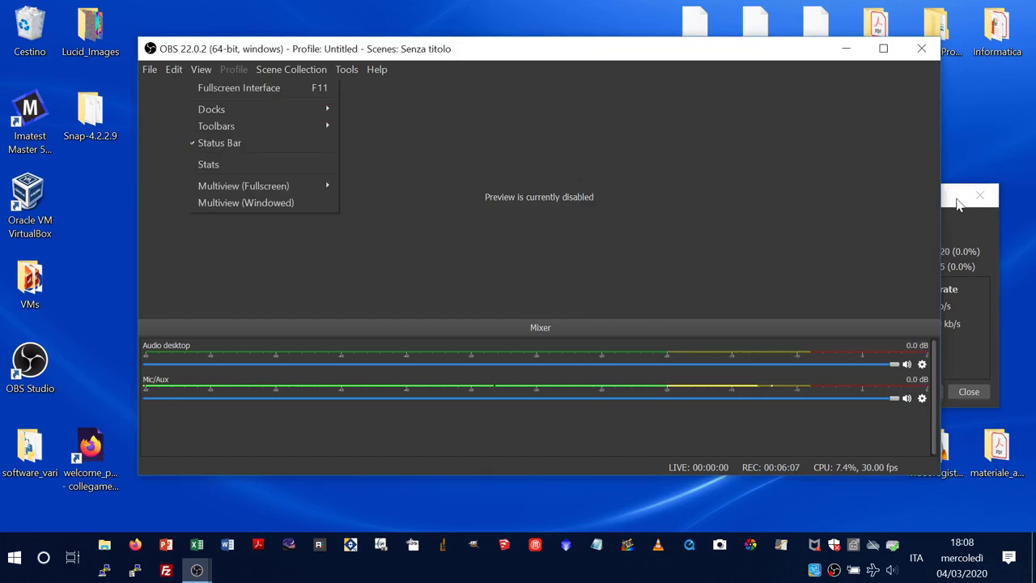
pyautogui.click(954, 201)
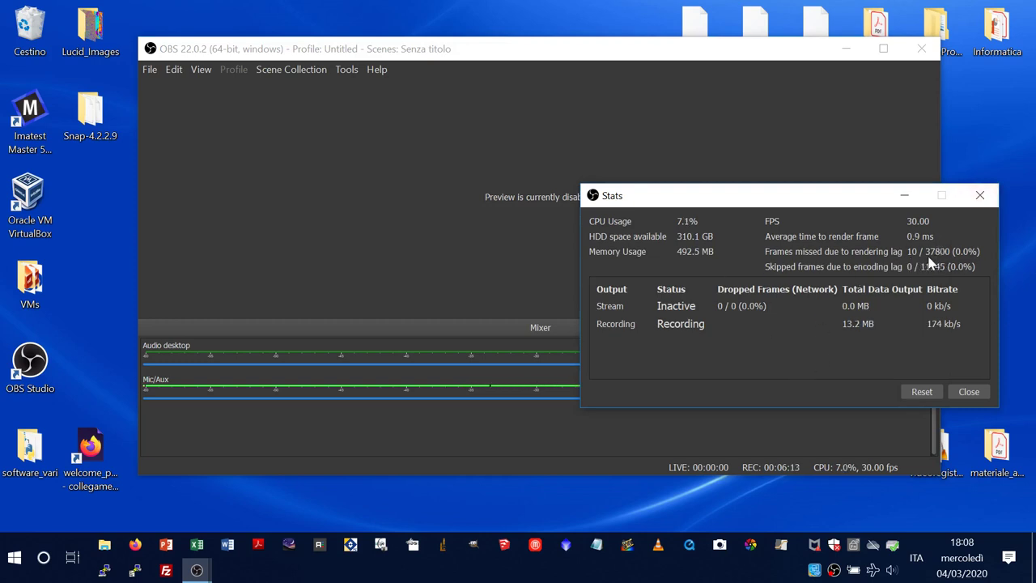
pyautogui.click(390, 167)
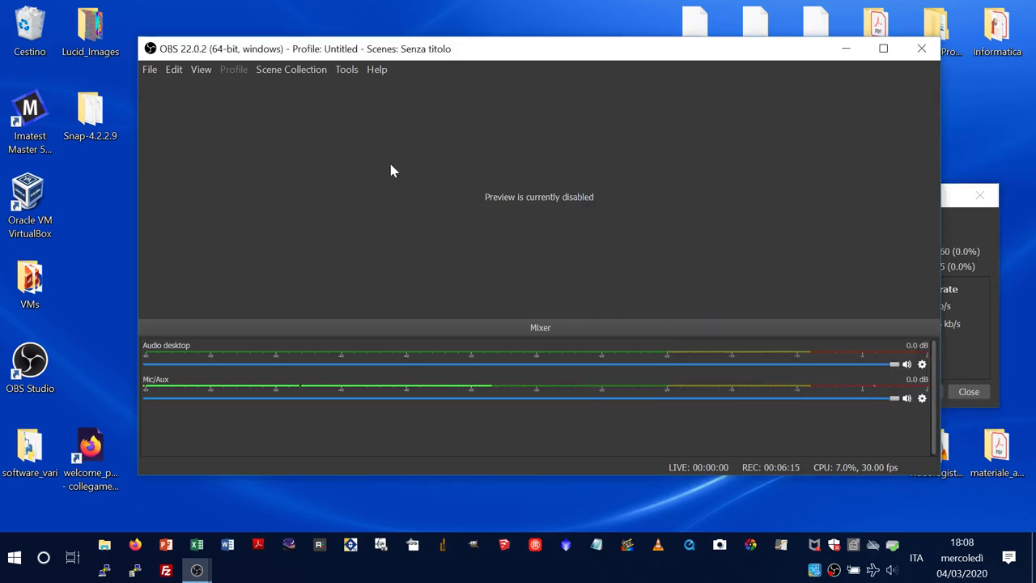
# - Open the settings in an enlarged window and review the General and Stream options
pyautogui.click(149, 69)
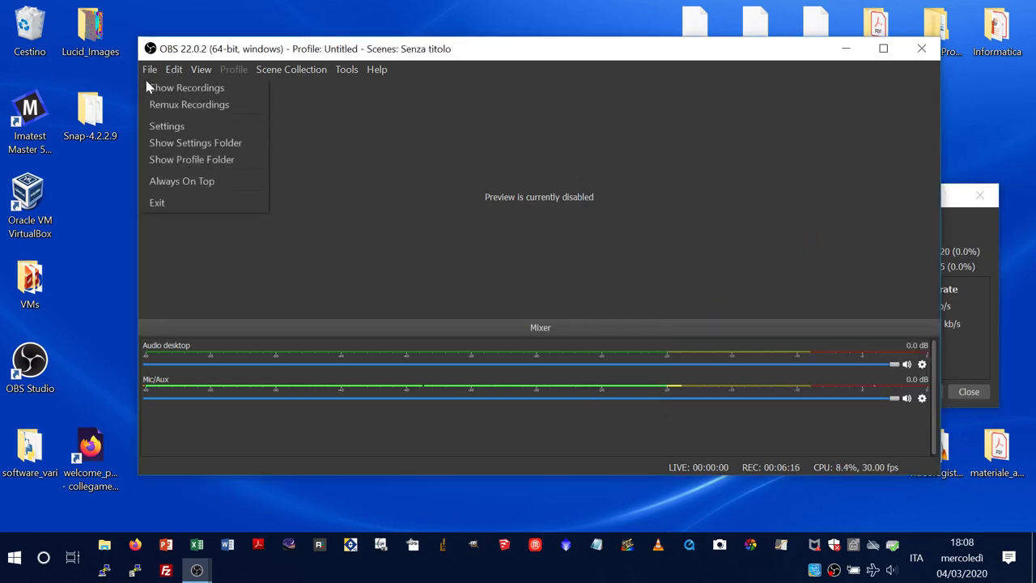
pyautogui.click(158, 126)
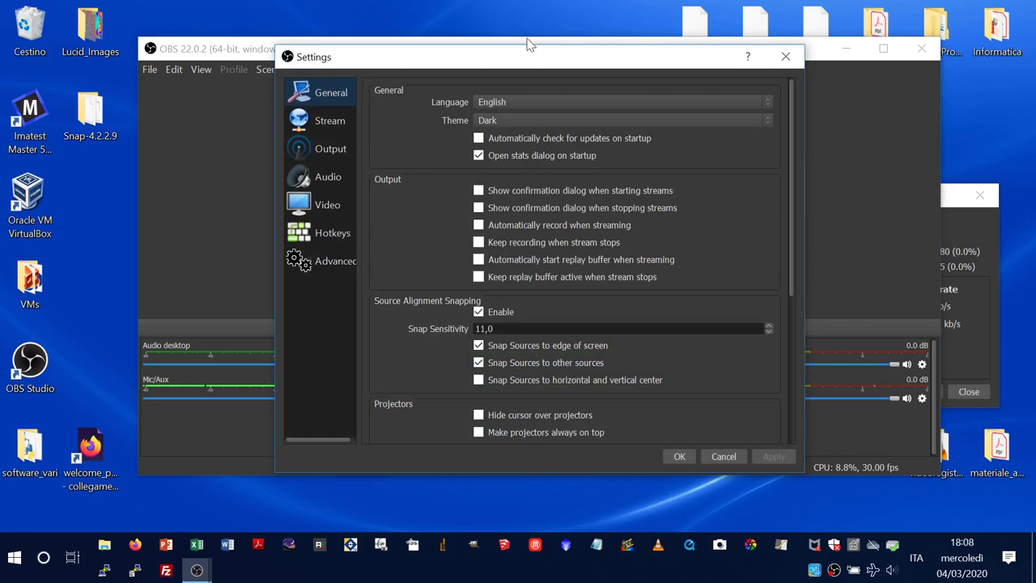
pyautogui.moveTo(413, 63); pyautogui.dragTo(369, 29)
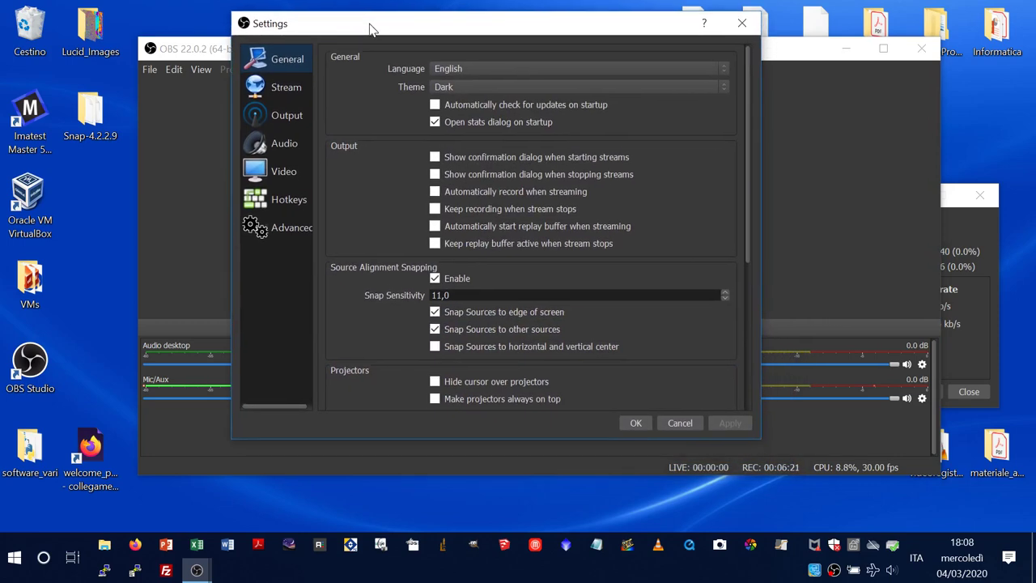
pyautogui.moveTo(762, 442); pyautogui.dragTo(795, 534)
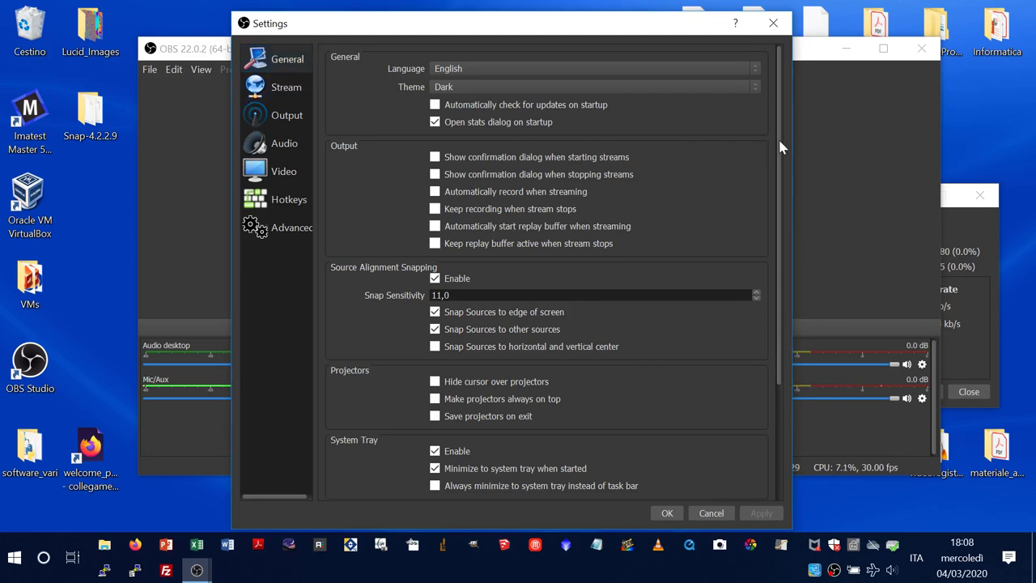
pyautogui.moveTo(781, 147); pyautogui.dragTo(779, 271)
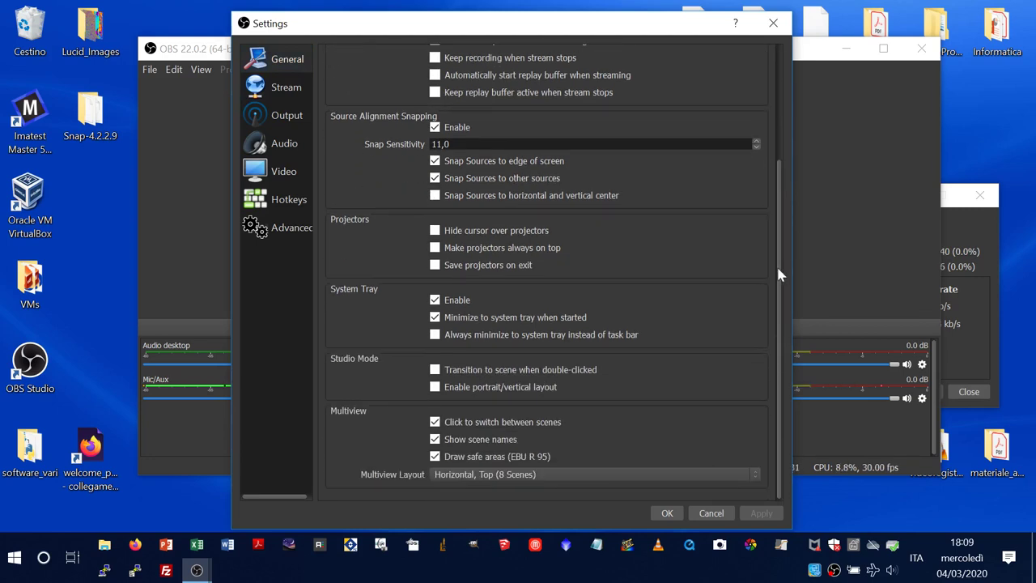
pyautogui.click(280, 96)
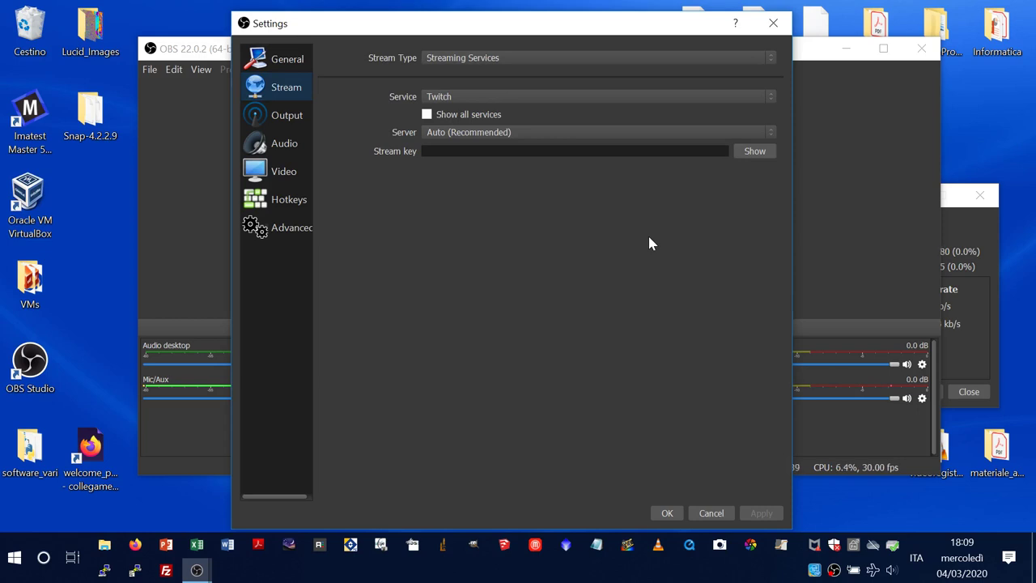
# - Review the Output settings and inspect the recording files' format and size in the videoregistrazioni_aula folder
pyautogui.click(299, 120)
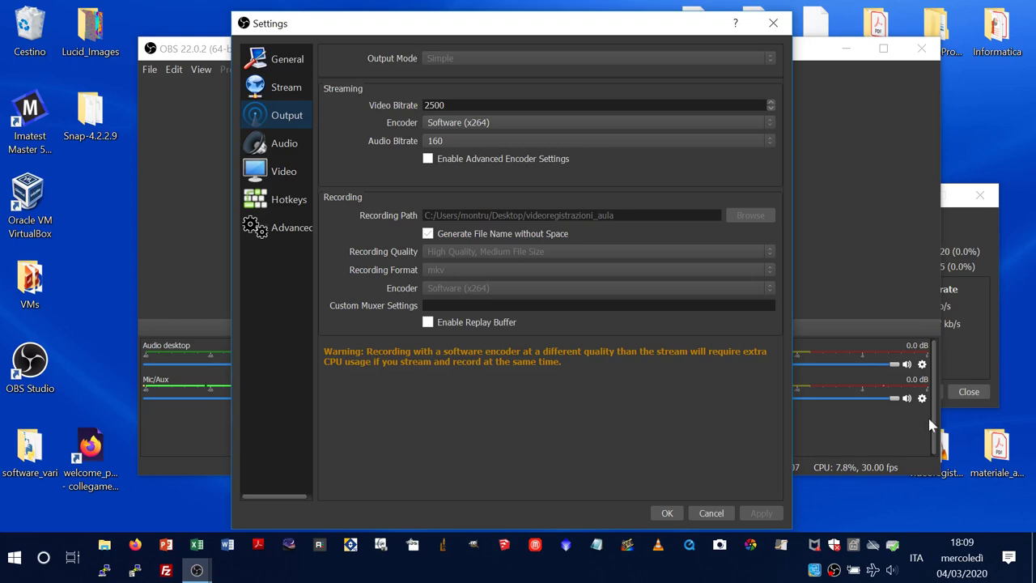
pyautogui.doubleClick(943, 437)
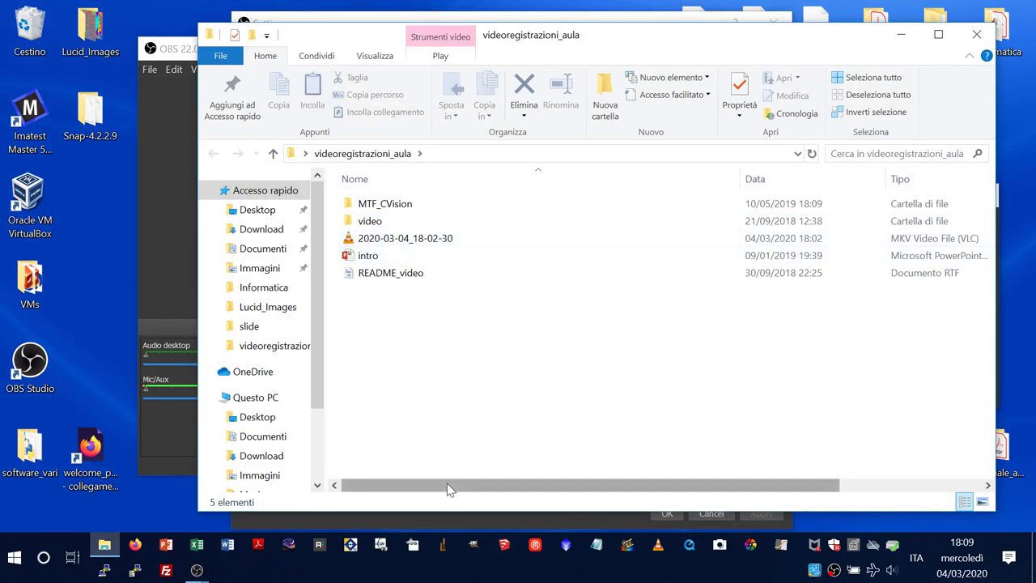
pyautogui.moveTo(448, 486); pyautogui.dragTo(602, 511)
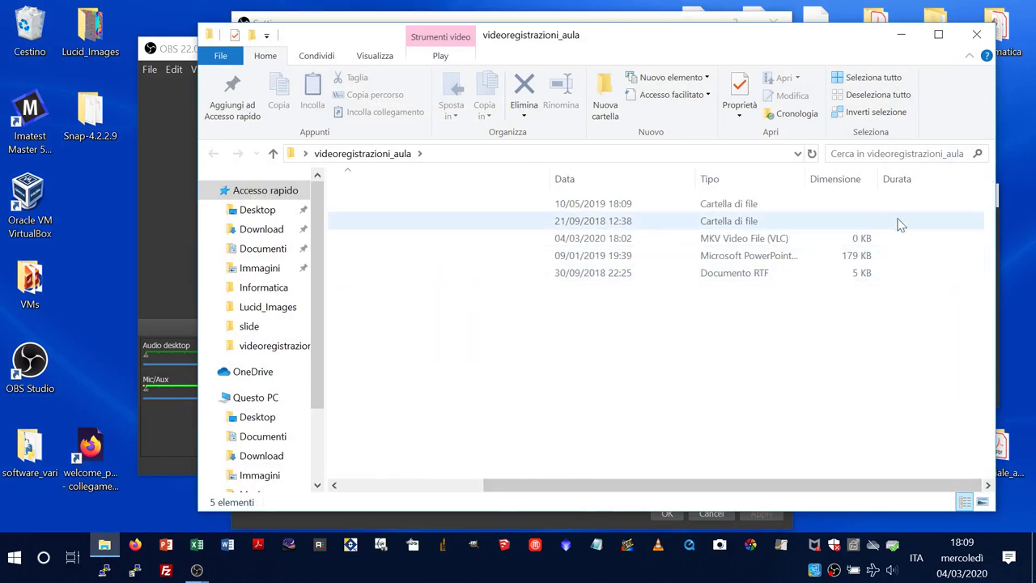
pyautogui.click(977, 34)
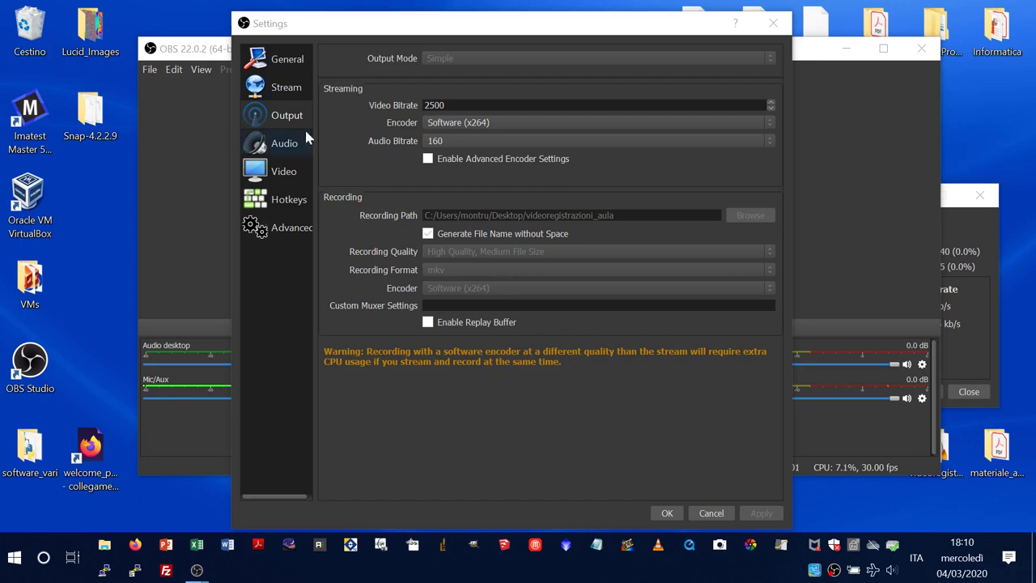
# - Review the Audio settings and the devices available for Mic/Auxiliary Audio Device without changing the selection
pyautogui.click(280, 149)
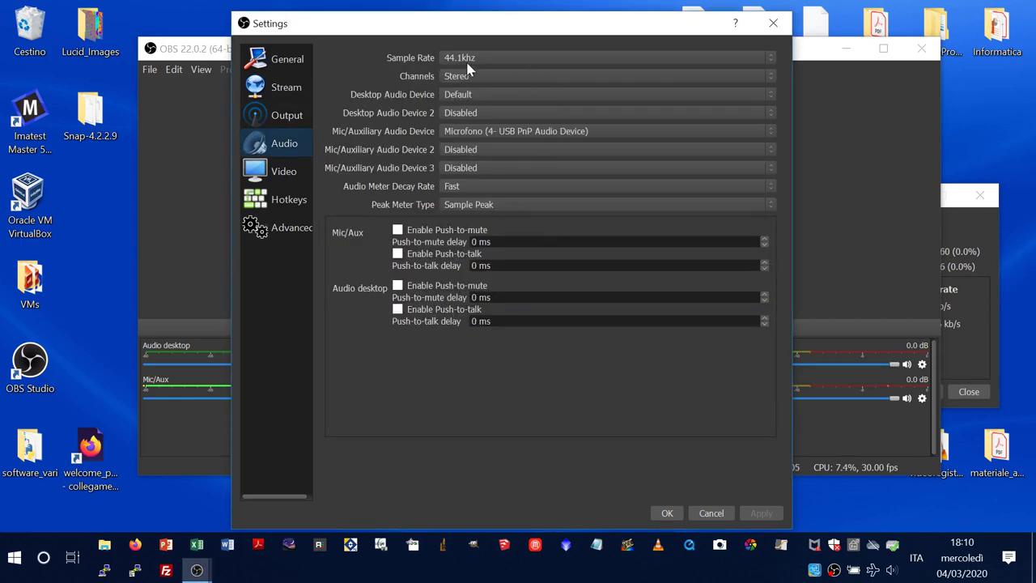
pyautogui.click(554, 134)
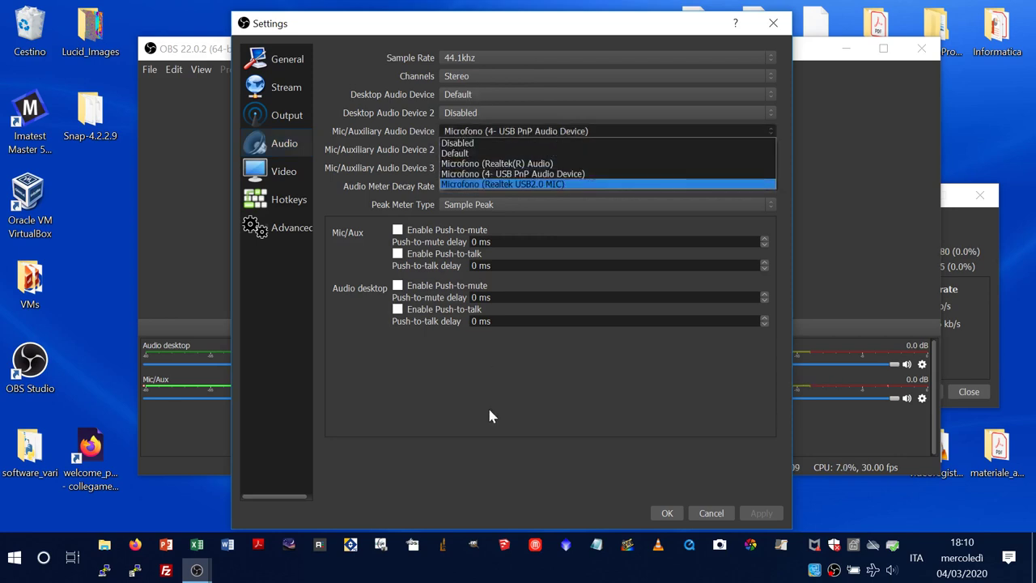
pyautogui.click(554, 373)
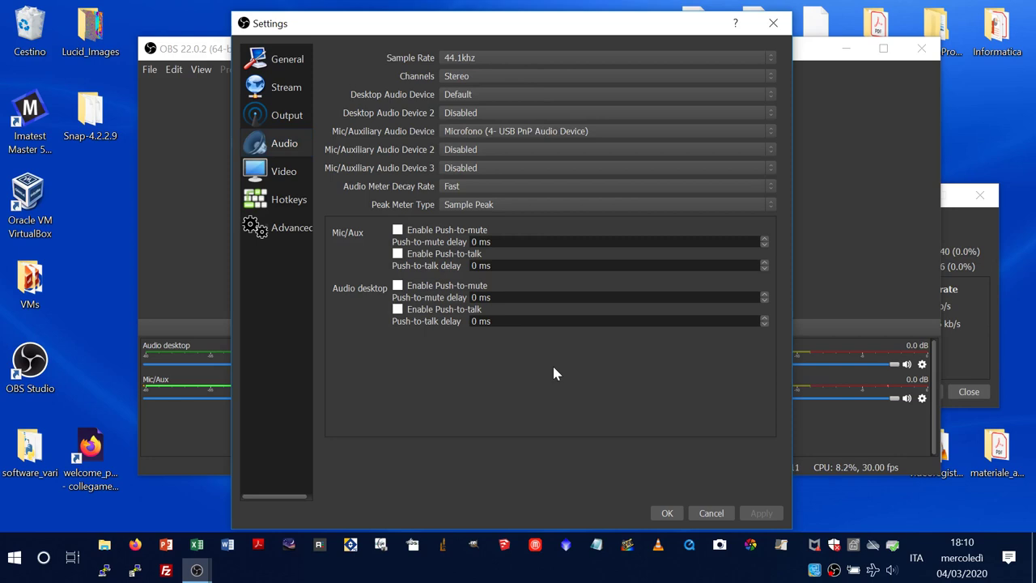
# - Review the Video settings and the hotkeys assigned to starting and stopping the recording
pyautogui.click(282, 171)
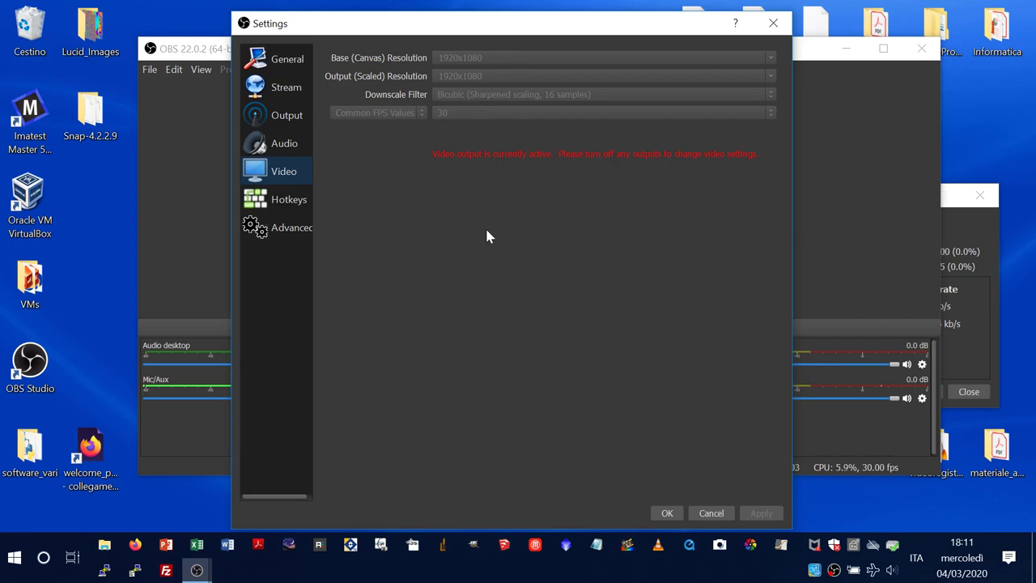
pyautogui.click(271, 199)
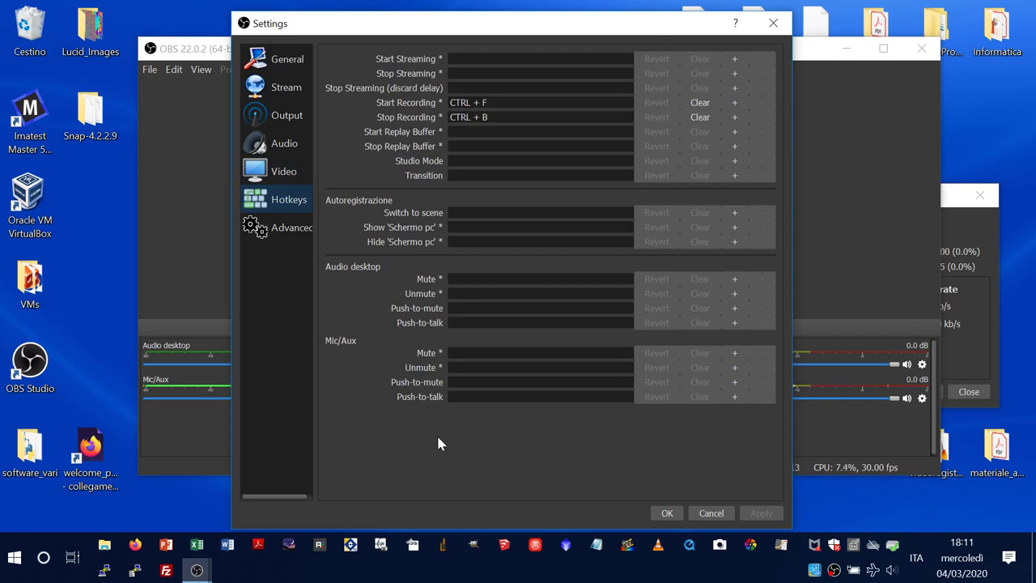
pyautogui.moveTo(334, 23); pyautogui.dragTo(375, 24)
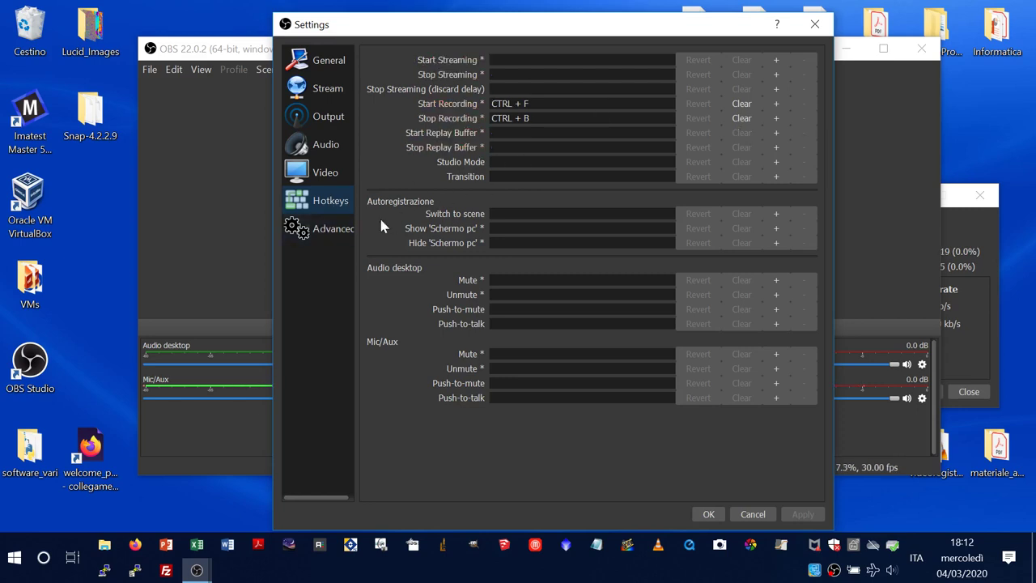
# - Review the Advanced settings through the Network section and close the settings without saving changes
pyautogui.click(312, 230)
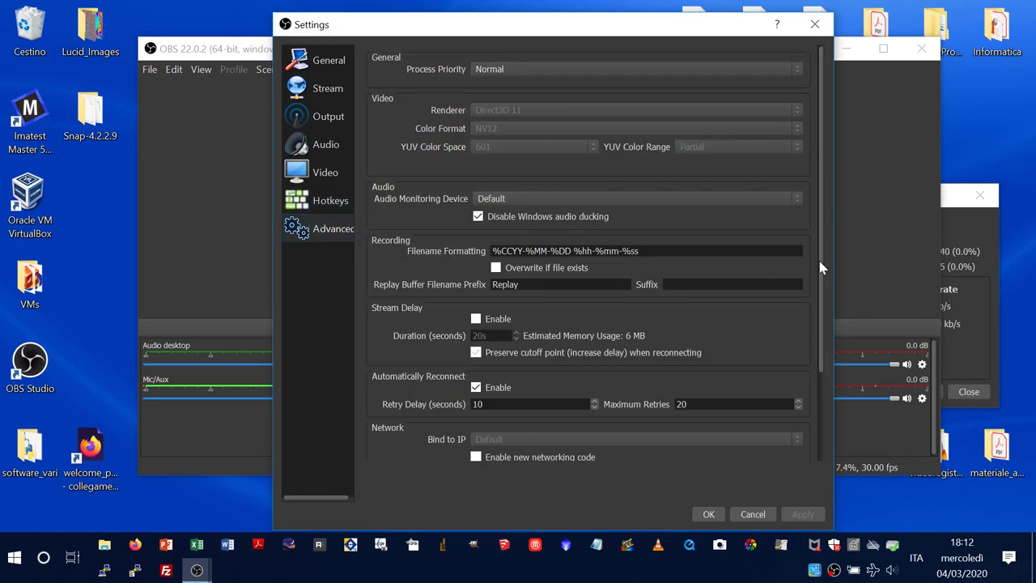
pyautogui.moveTo(820, 267); pyautogui.dragTo(849, 194)
pyautogui.click(740, 511)
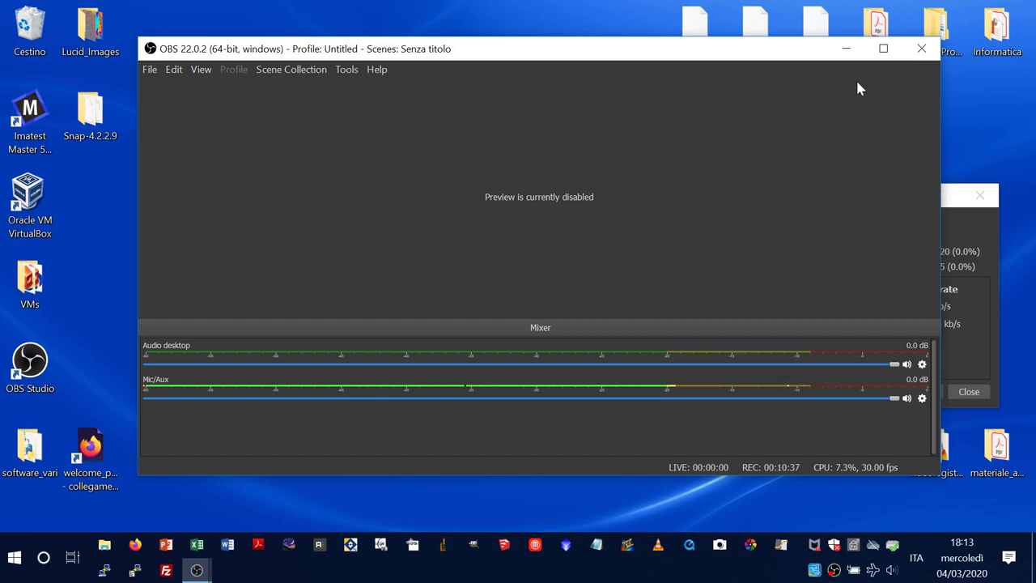
# - Minimize the OBS and Stats windows, and open the 2019_2020 course introduction PowerPoint file from the Informatica folder, positioned low on the desktop
pyautogui.click(846, 48)
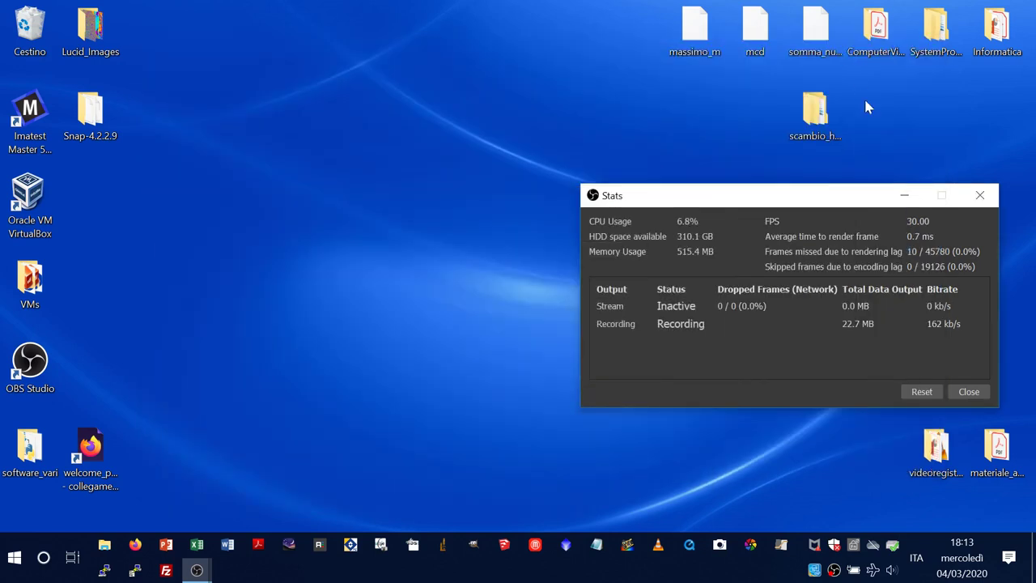
pyautogui.click(905, 196)
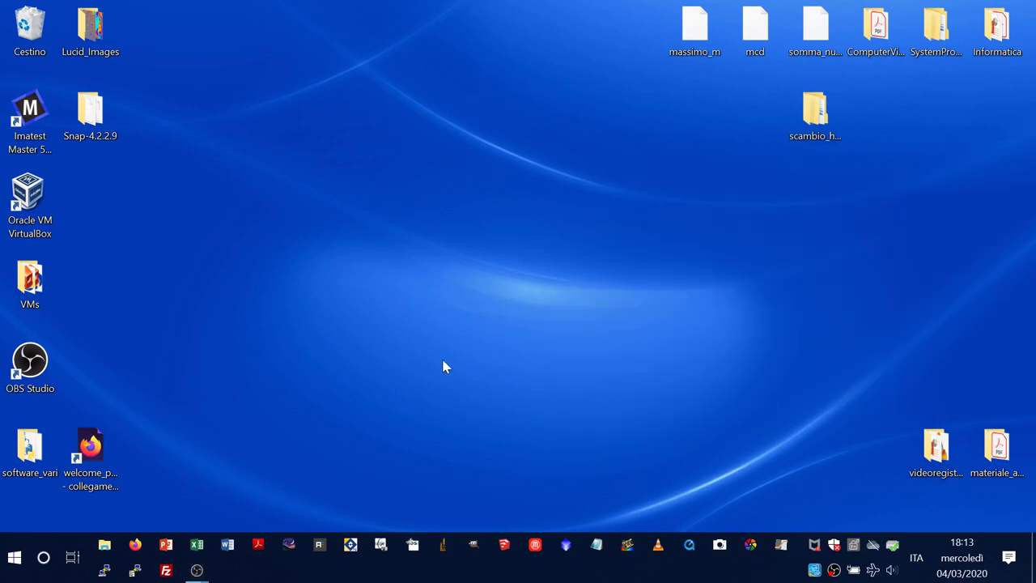
pyautogui.doubleClick(1003, 36)
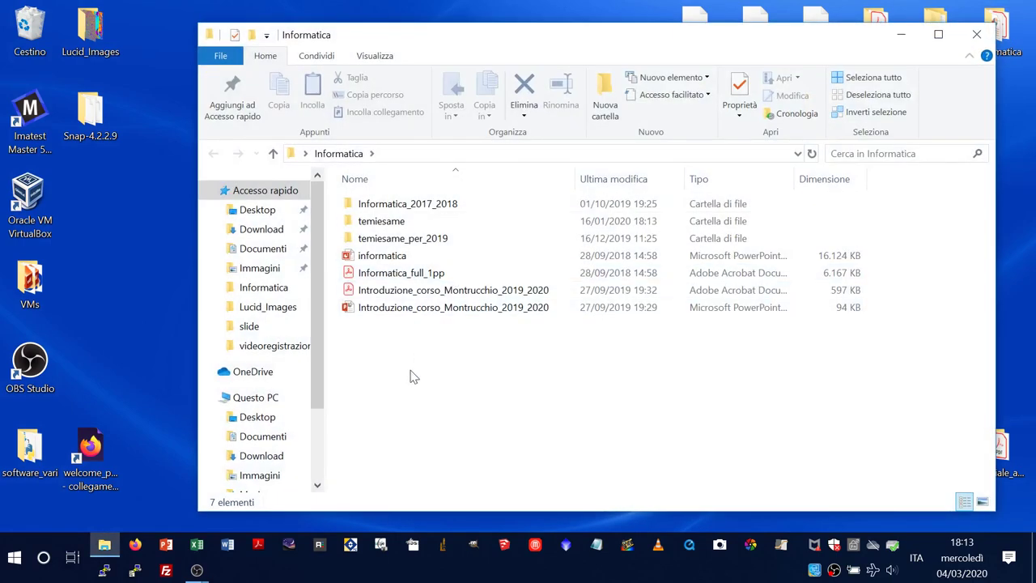
pyautogui.doubleClick(395, 307)
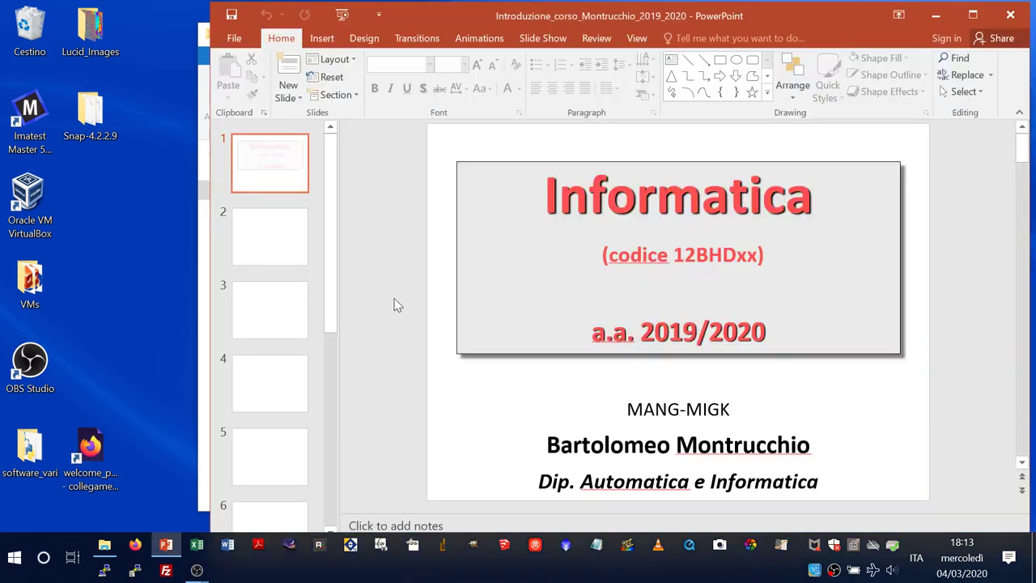
pyautogui.moveTo(458, 17); pyautogui.dragTo(261, 319)
# - Open the PDF version of the 2019_2020 course introduction from the Informatica folder and lower its window slightly
pyautogui.click(548, 43)
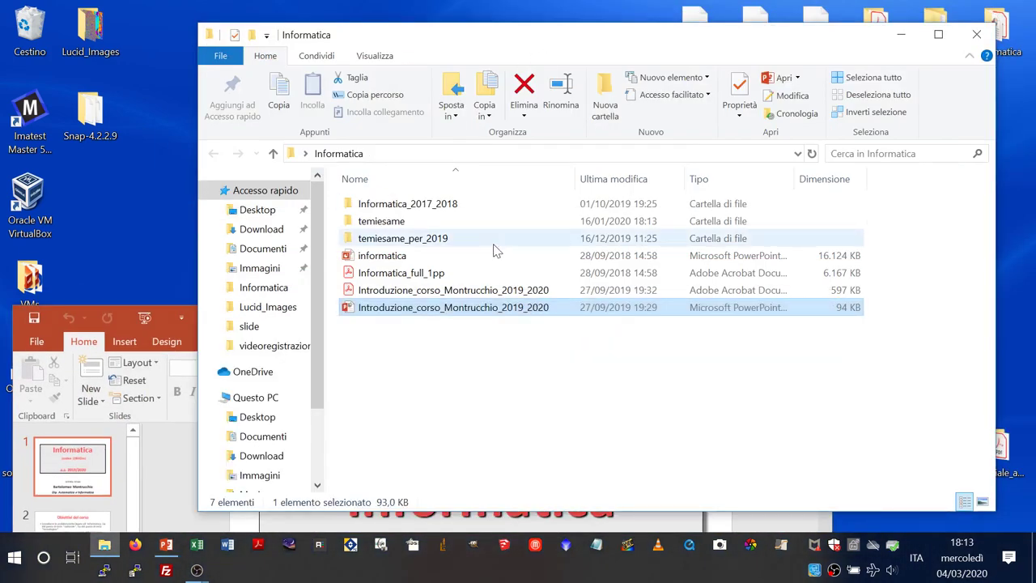
pyautogui.click(461, 294)
pyautogui.doubleClick(461, 291)
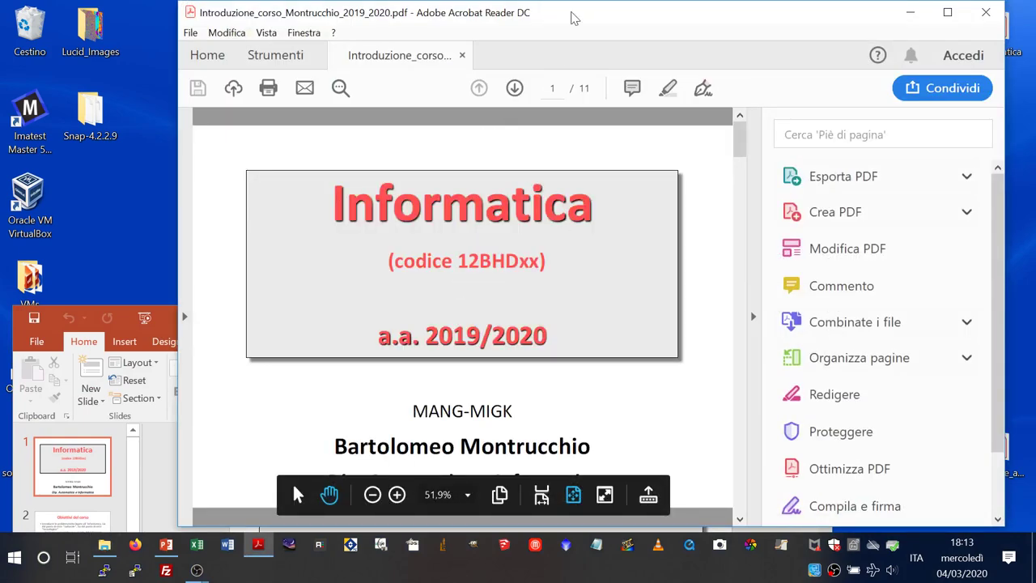
pyautogui.moveTo(571, 18); pyautogui.dragTo(557, 77)
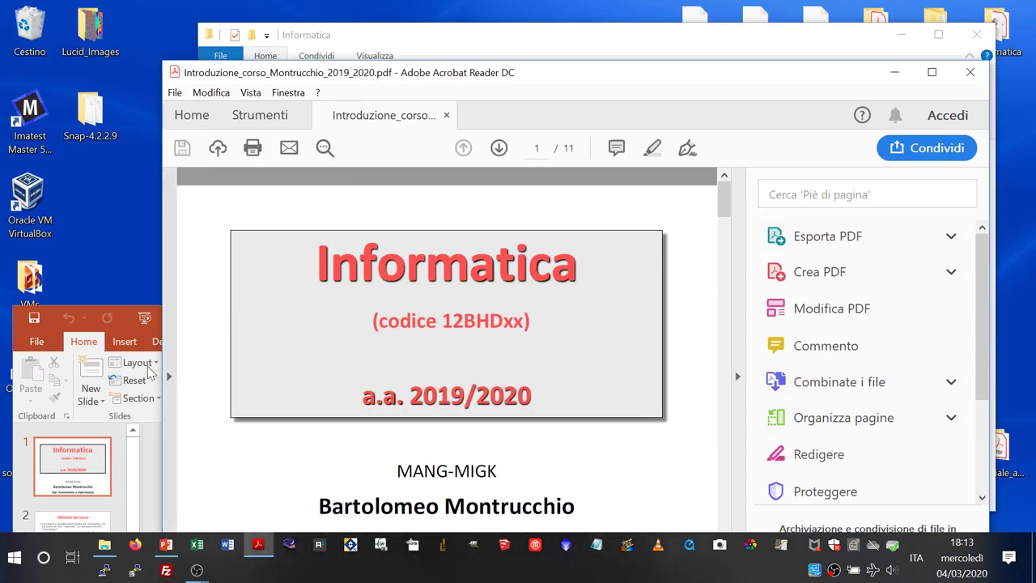
# - Examine the available virtual desktops and the windows open on Desktop 3, staying on that desktop
pyautogui.click(70, 558)
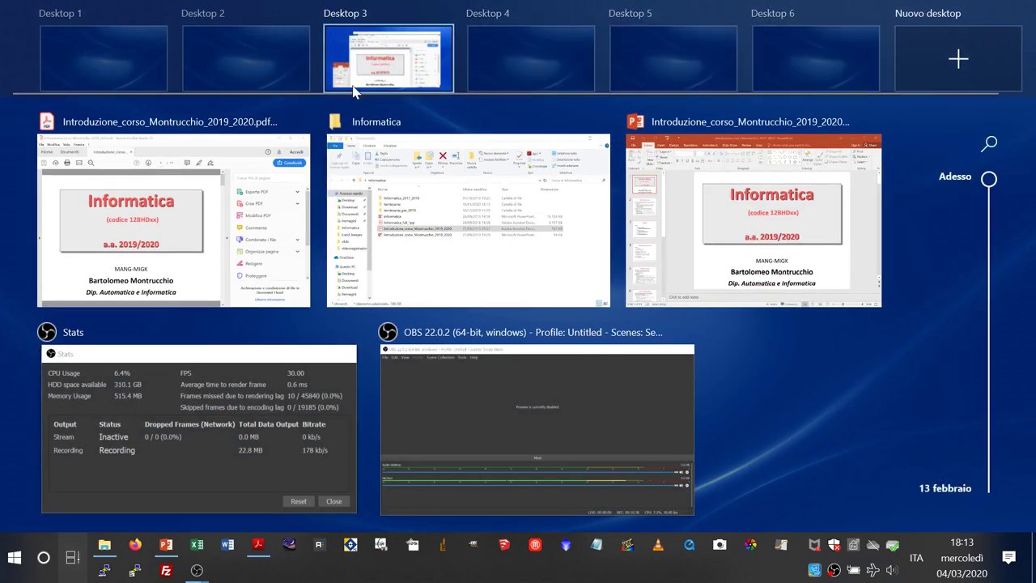
pyautogui.moveTo(889, 68)
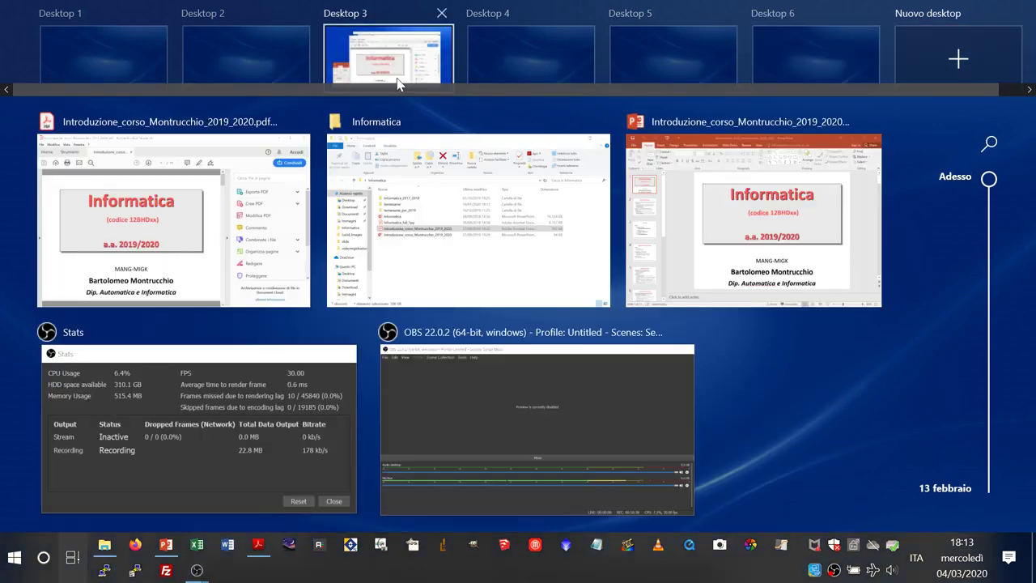
pyautogui.click(396, 78)
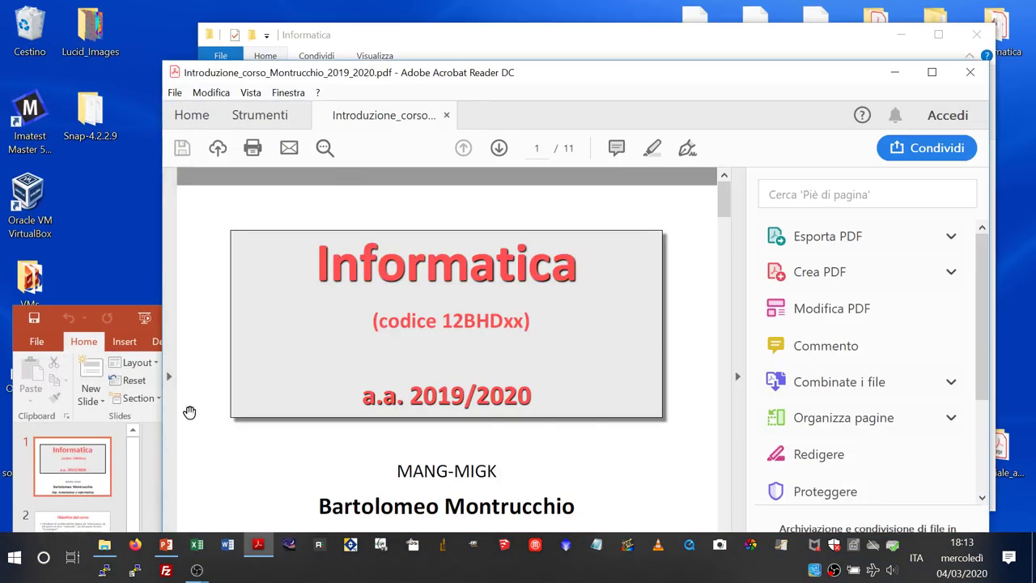
# - Move the PDF window to Desktop 2 and the Informatica folder window to Desktop 1
pyautogui.click(73, 557)
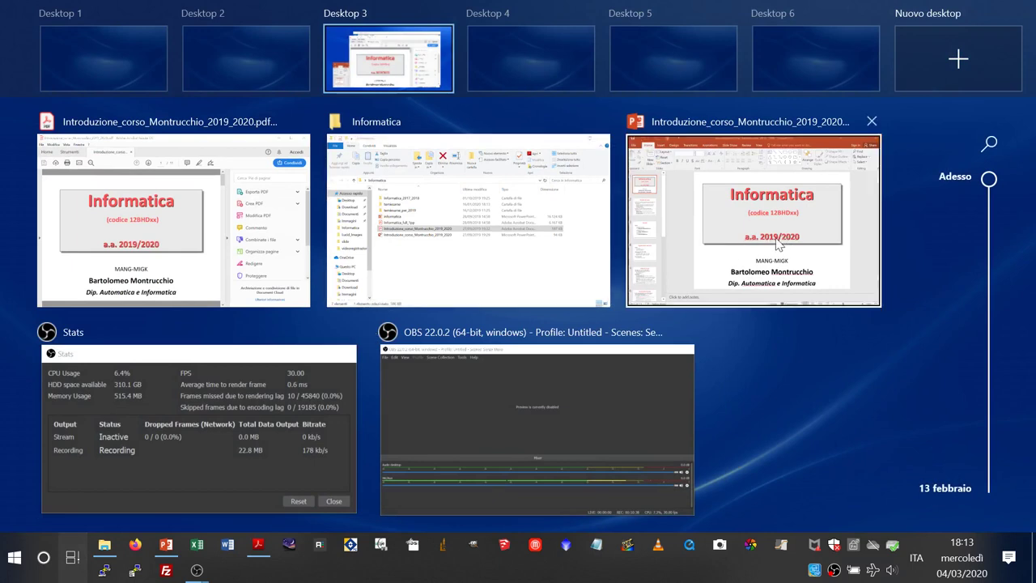
pyautogui.moveTo(128, 252); pyautogui.dragTo(243, 75)
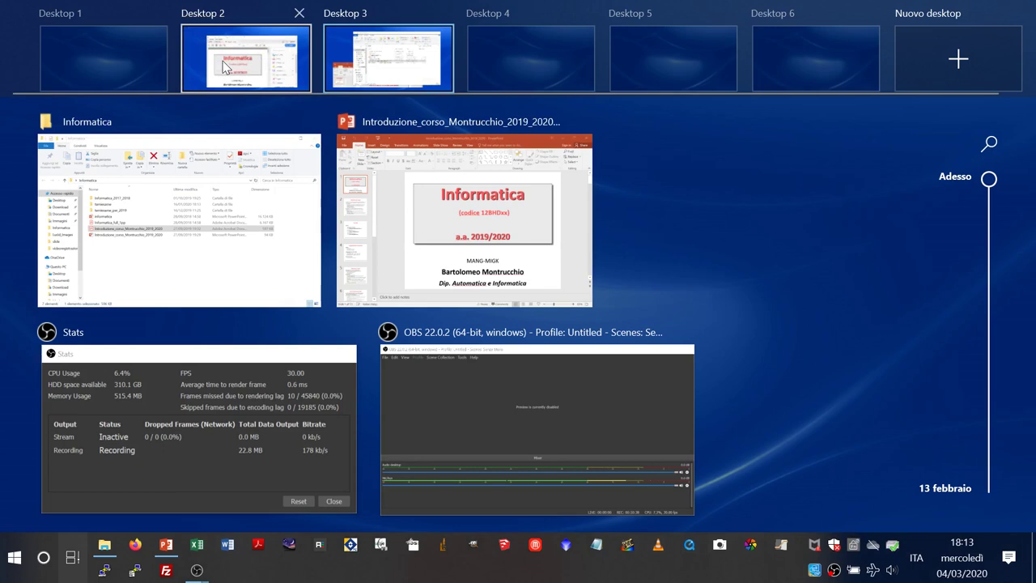
pyautogui.moveTo(229, 219); pyautogui.dragTo(131, 58)
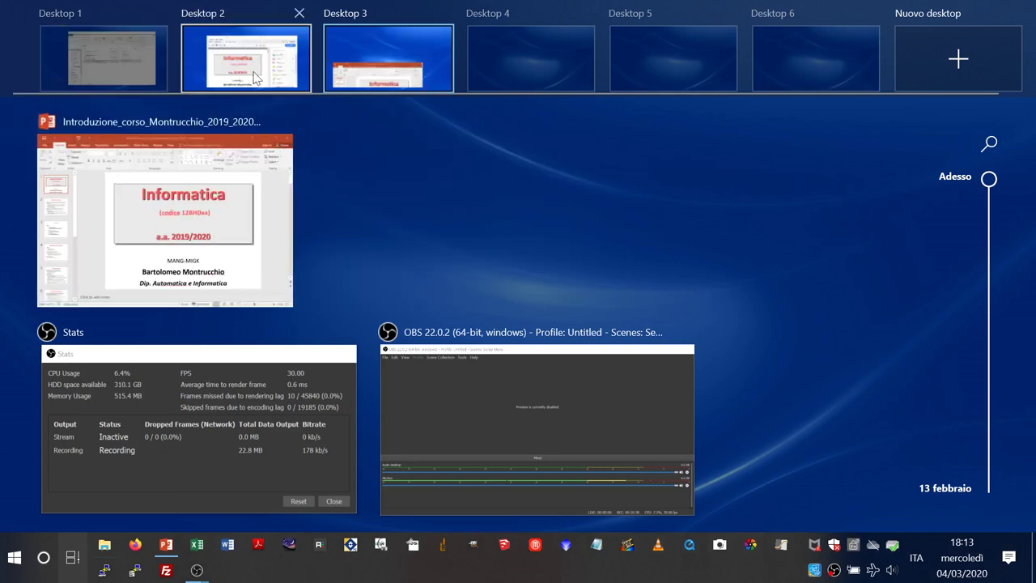
# - Reposition the PDF window higher on Desktop 2 and the PowerPoint window near the upper edge of Desktop 3
pyautogui.click(283, 72)
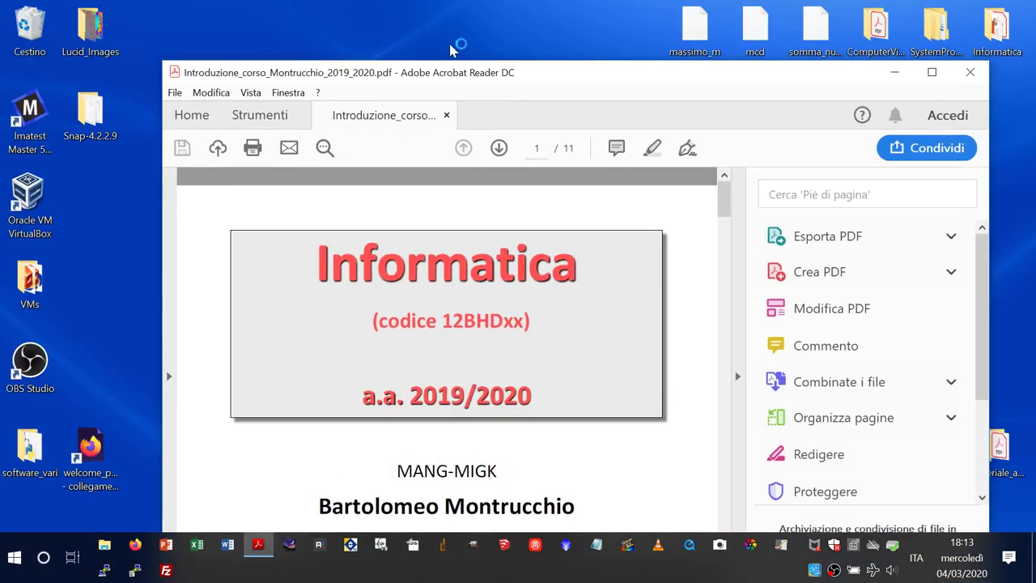
pyautogui.moveTo(432, 75); pyautogui.dragTo(386, 31)
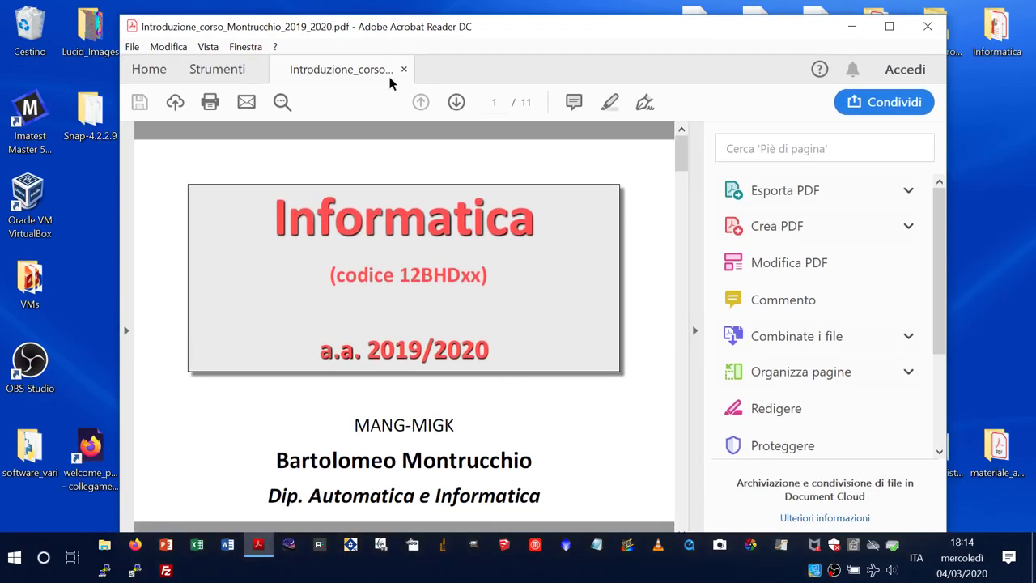
pyautogui.press('super+Tab')
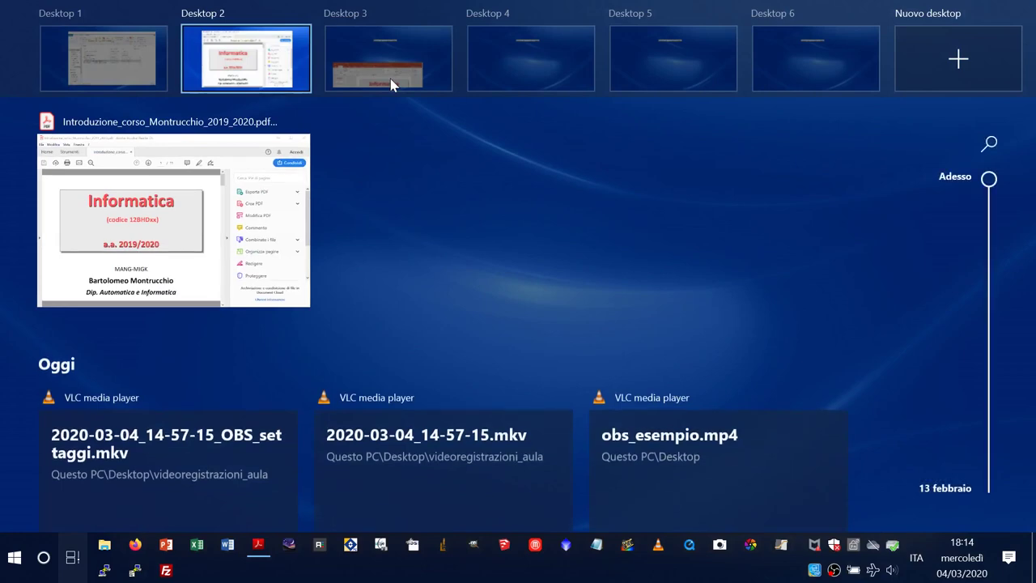
pyautogui.click(391, 83)
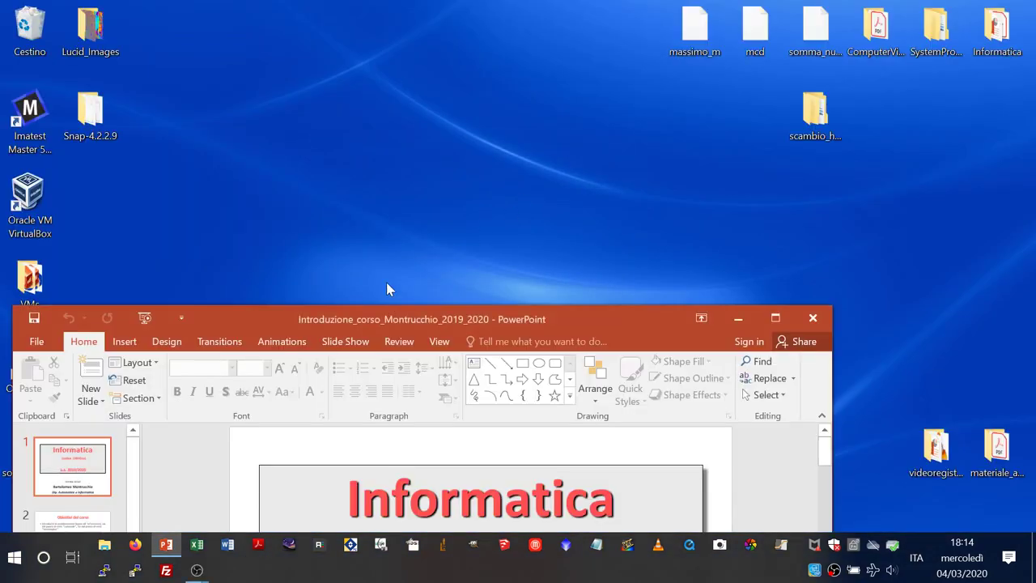
pyautogui.moveTo(274, 314); pyautogui.dragTo(345, 10)
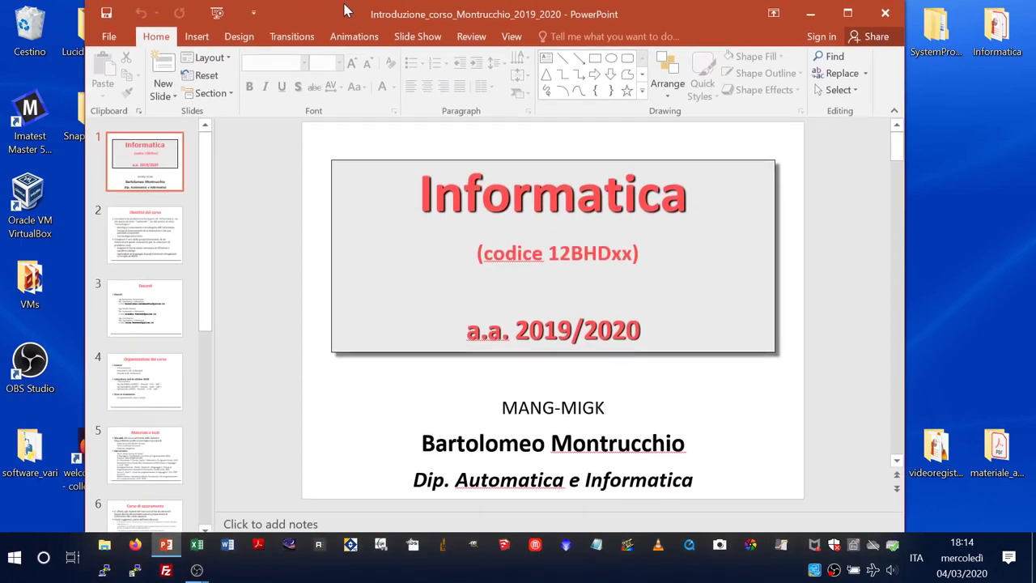
# - Browse through the adjacent virtual desktops from Desktop 4 back to the Informatica folder on Desktop 1
pyautogui.press('ctrl+super+Right')
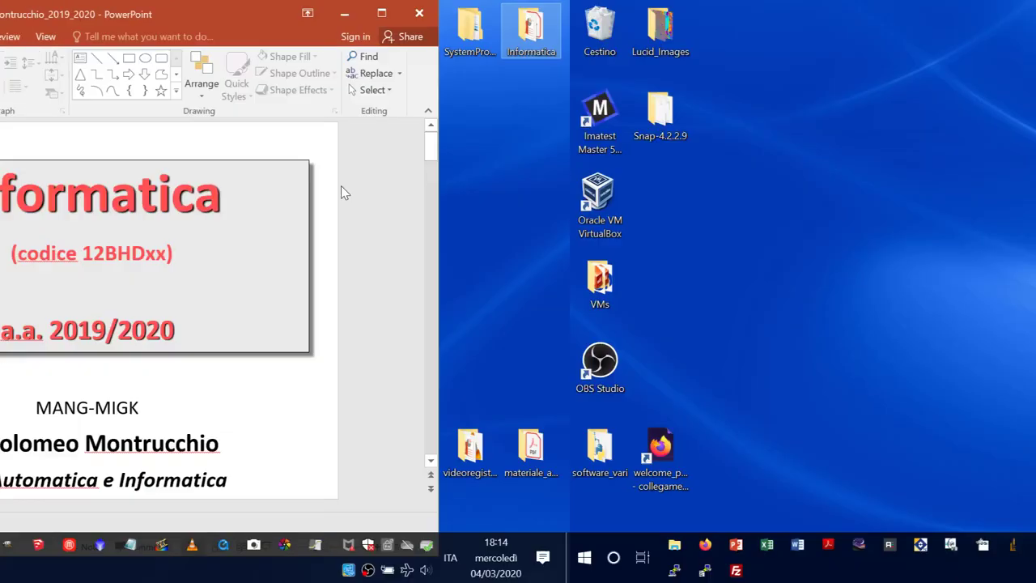
pyautogui.press('ctrl+super+Left')
pyautogui.press('ctrl+super+Left')
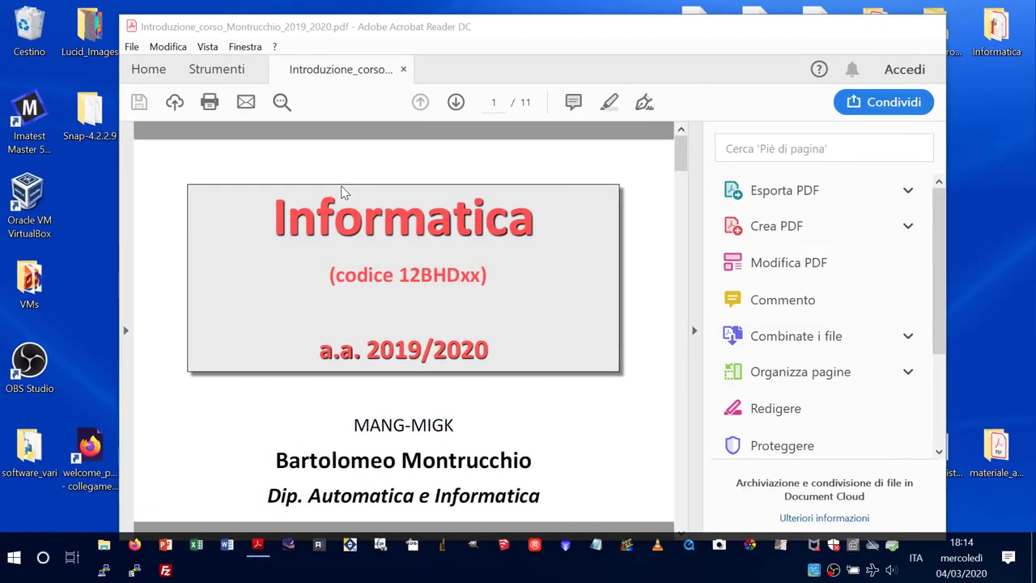
pyautogui.press('ctrl+super+Left')
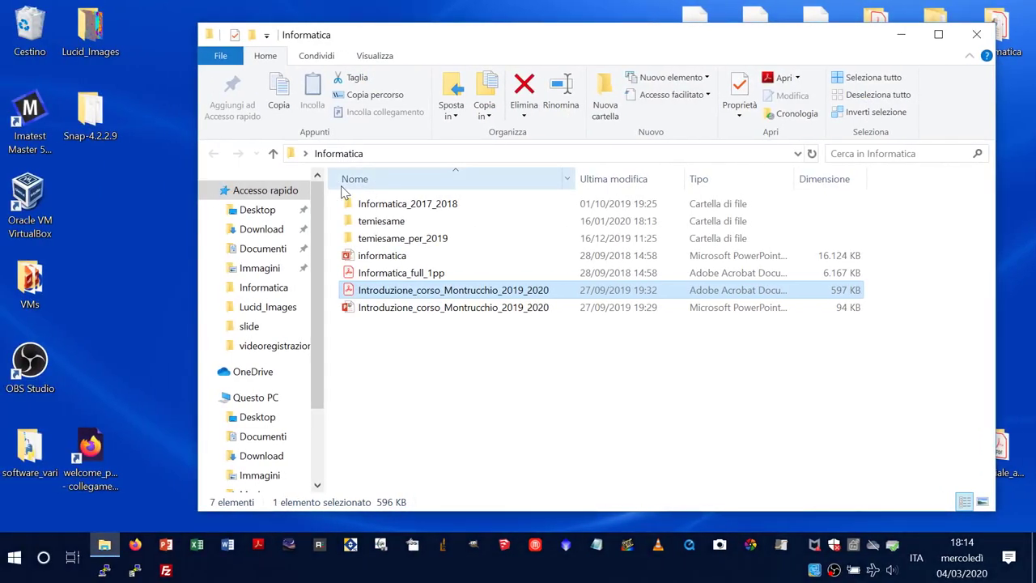
# - Switch to the empty Desktop 4 and open the Fotocamera app to show the sheet of paper
pyautogui.press('super+Tab')
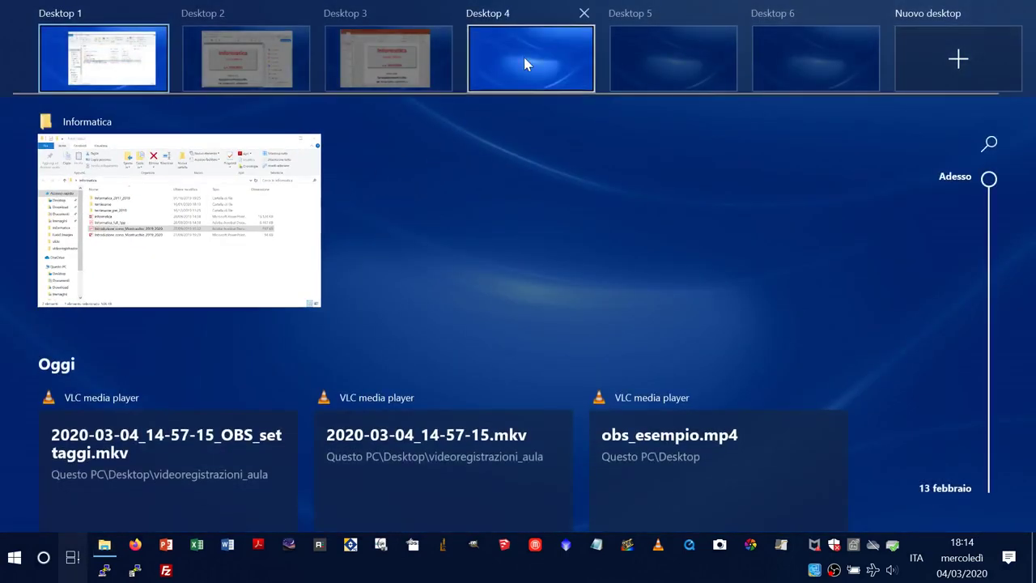
pyautogui.click(524, 64)
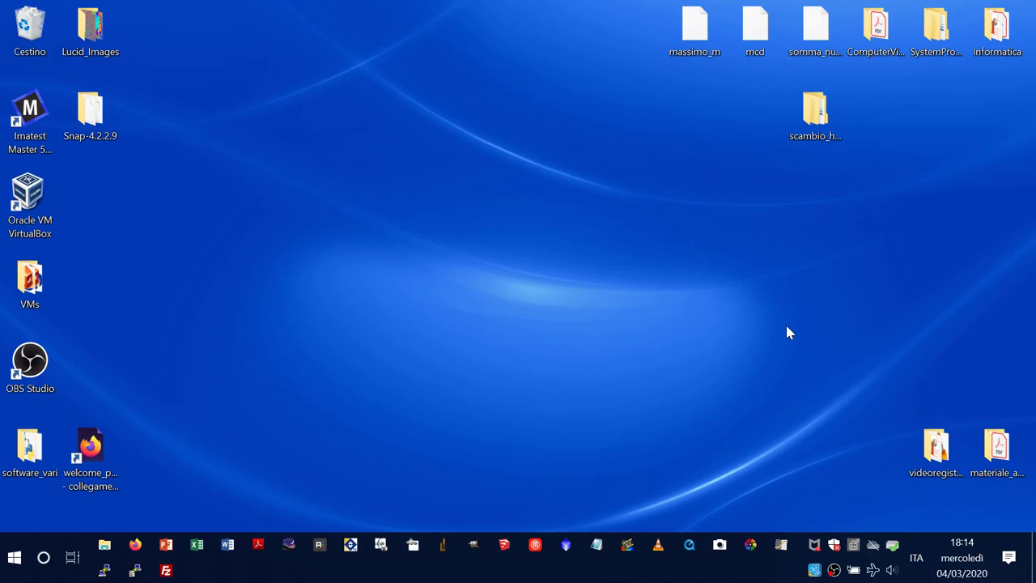
pyautogui.click(720, 544)
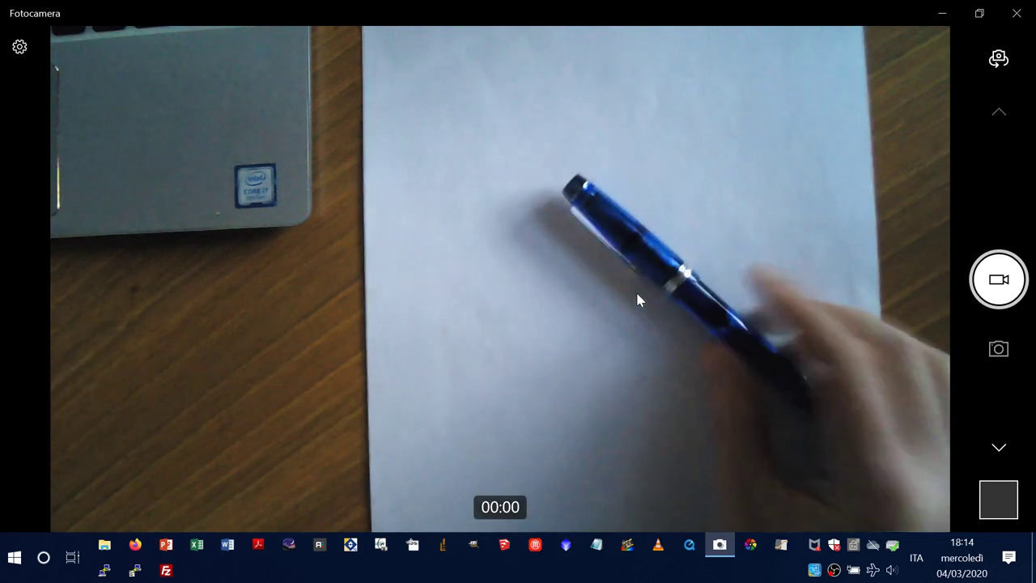
# - Alternate between the presentation on Desktop 3 and the camera view on Desktop 4, finishing at the PDF on Desktop 2
pyautogui.press('super+Tab')
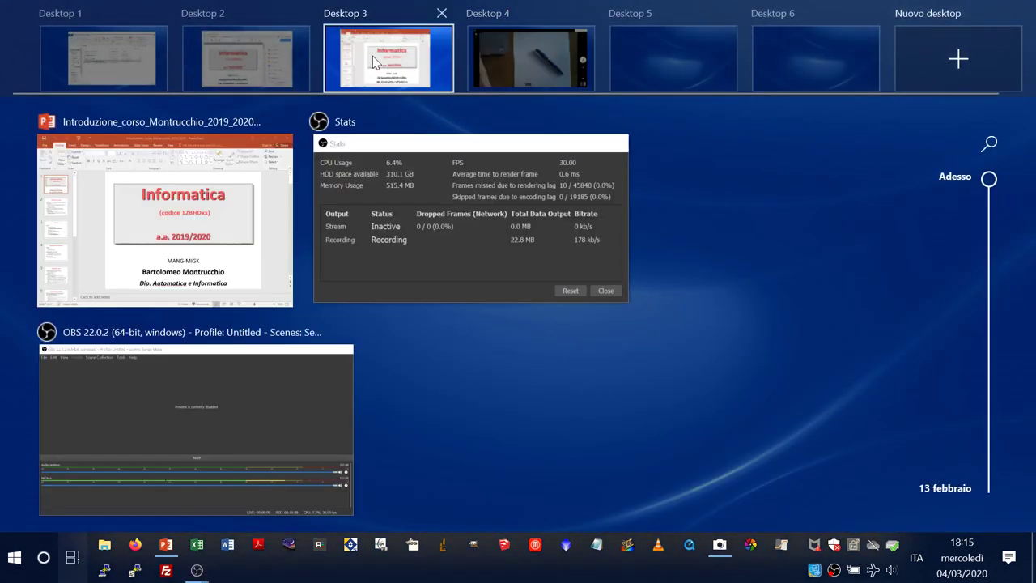
pyautogui.click(373, 62)
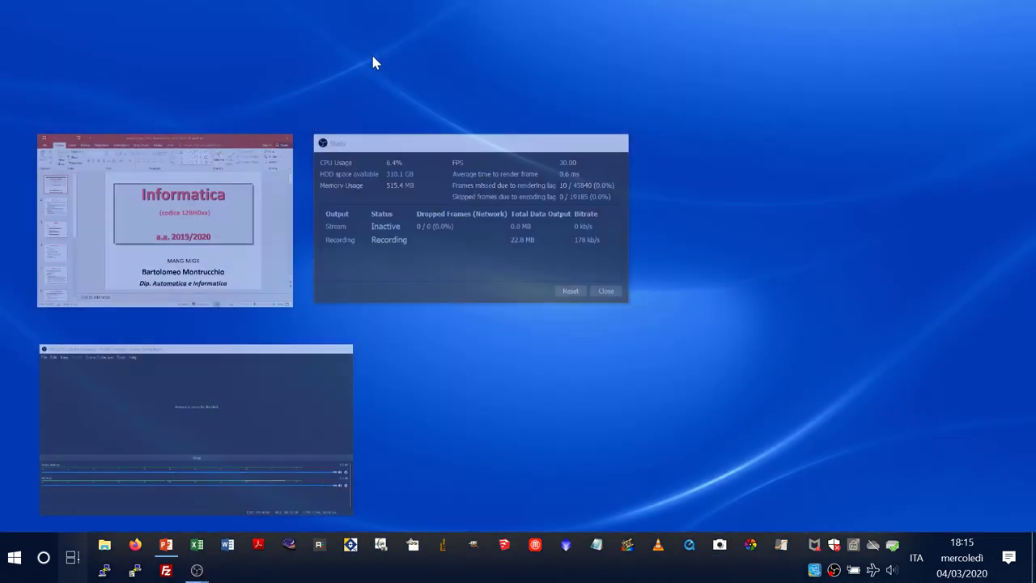
pyautogui.press('ctrl+super+Right')
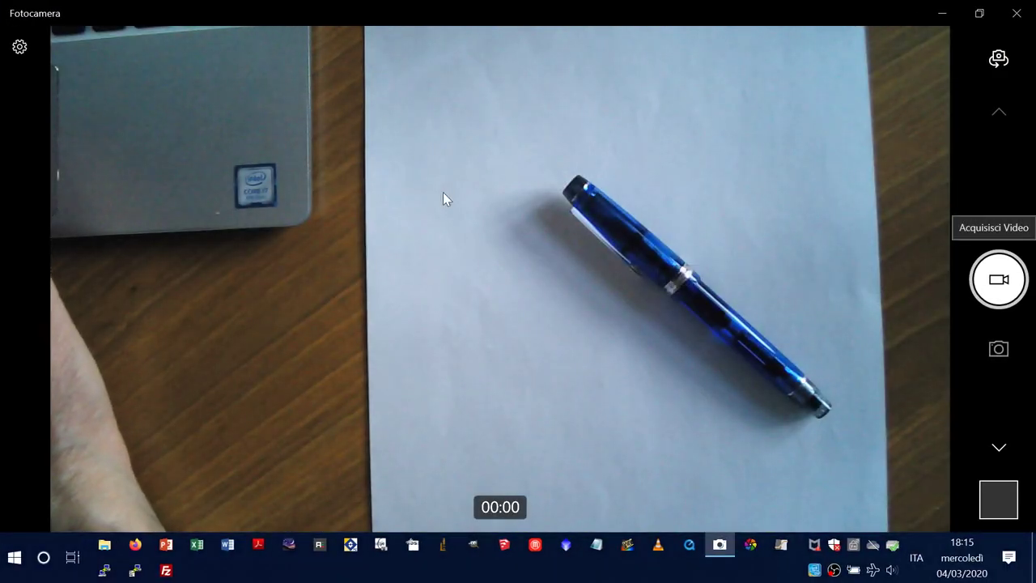
pyautogui.press('ctrl+super+Left')
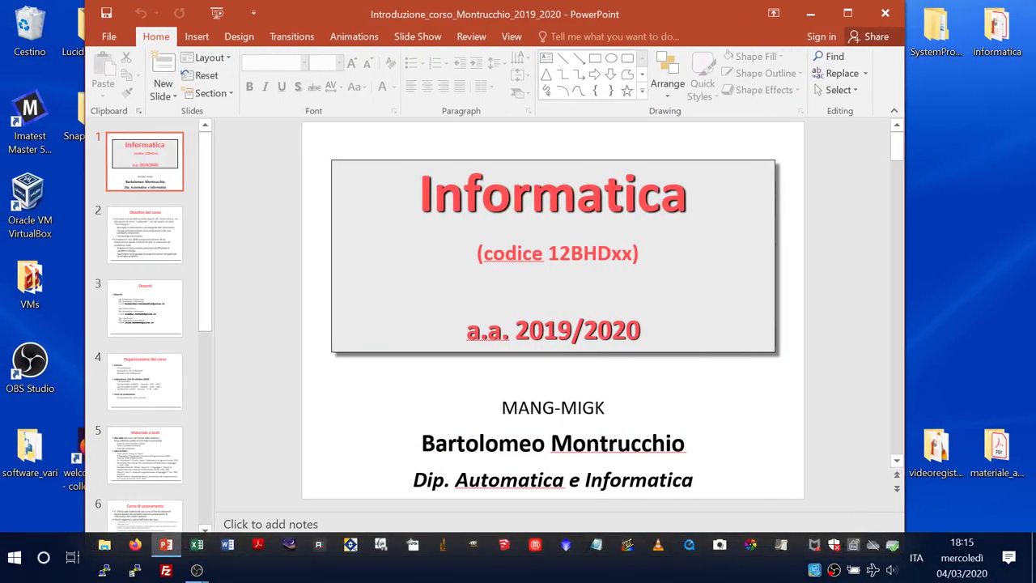
pyautogui.hotkey('alt', 'Tab')
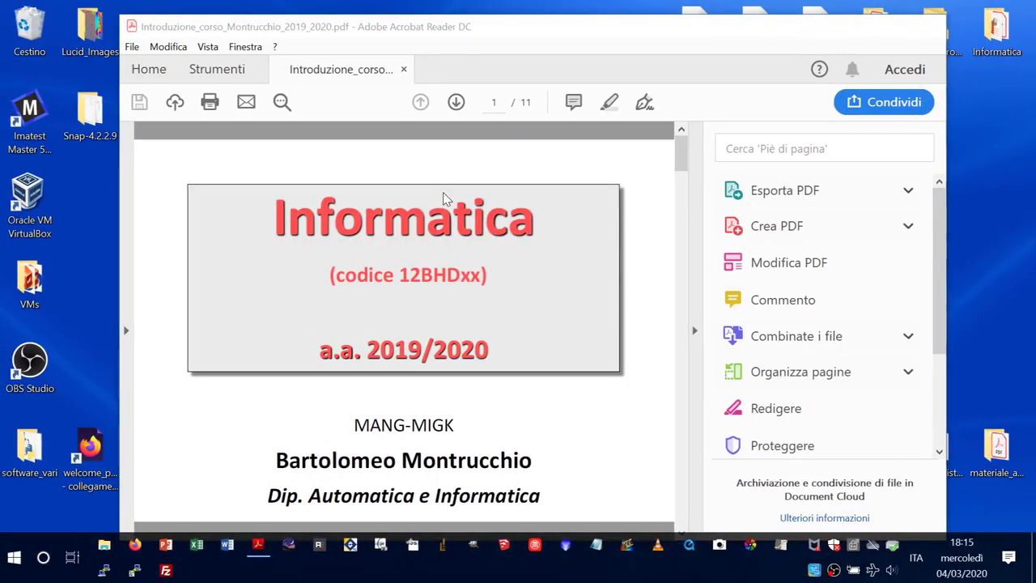
# - Switch to Desktop 1 from the virtual desktop overview and shift the Informatica folder window sideways
pyautogui.press('super+Tab')
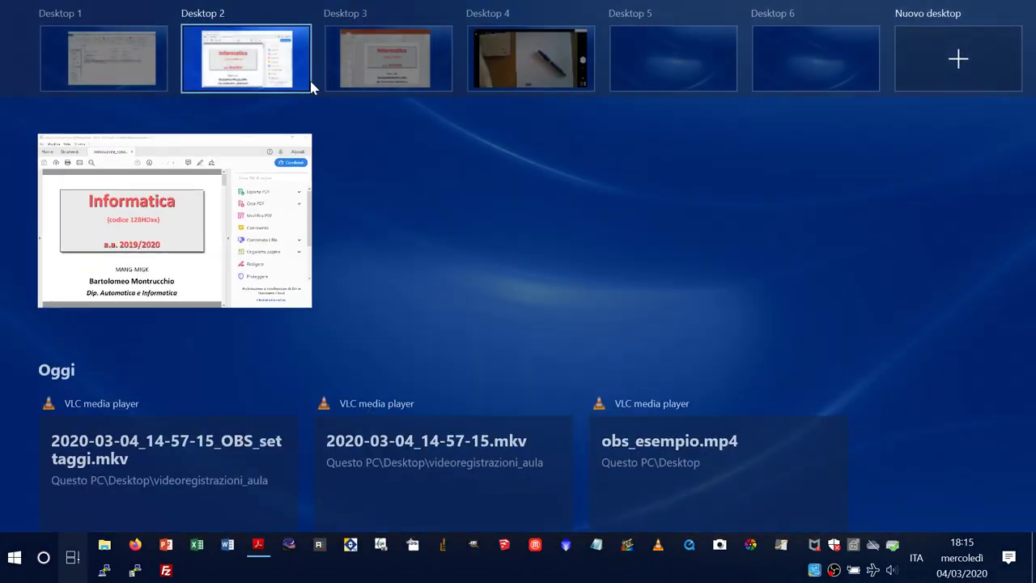
pyautogui.press('Escape')
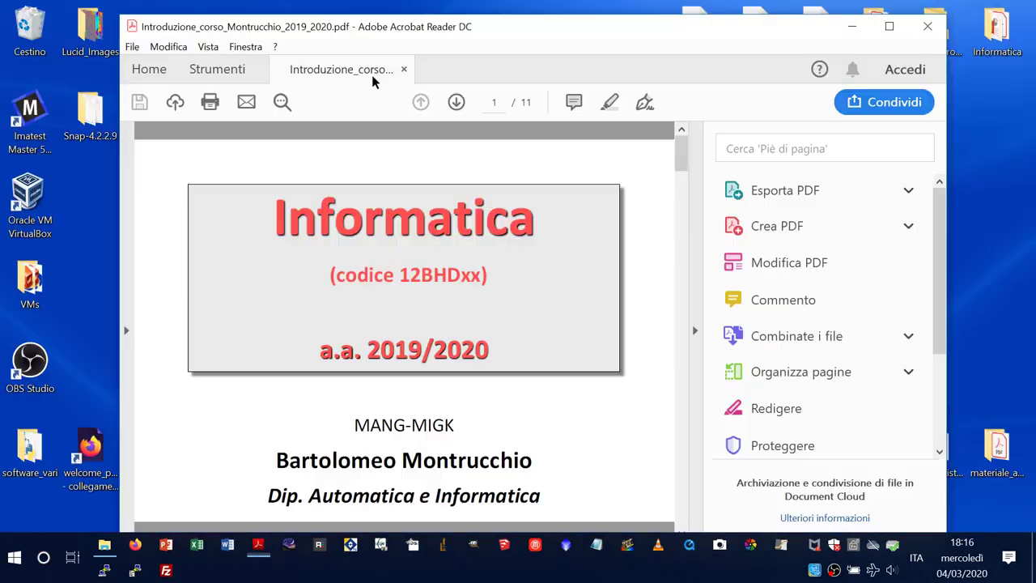
pyautogui.press('super+Tab')
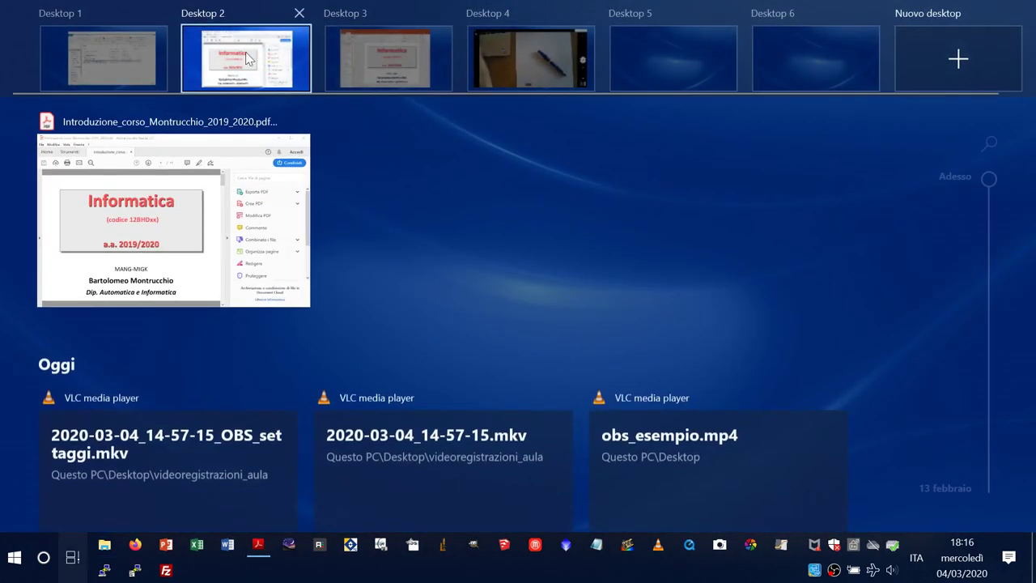
pyautogui.click(98, 51)
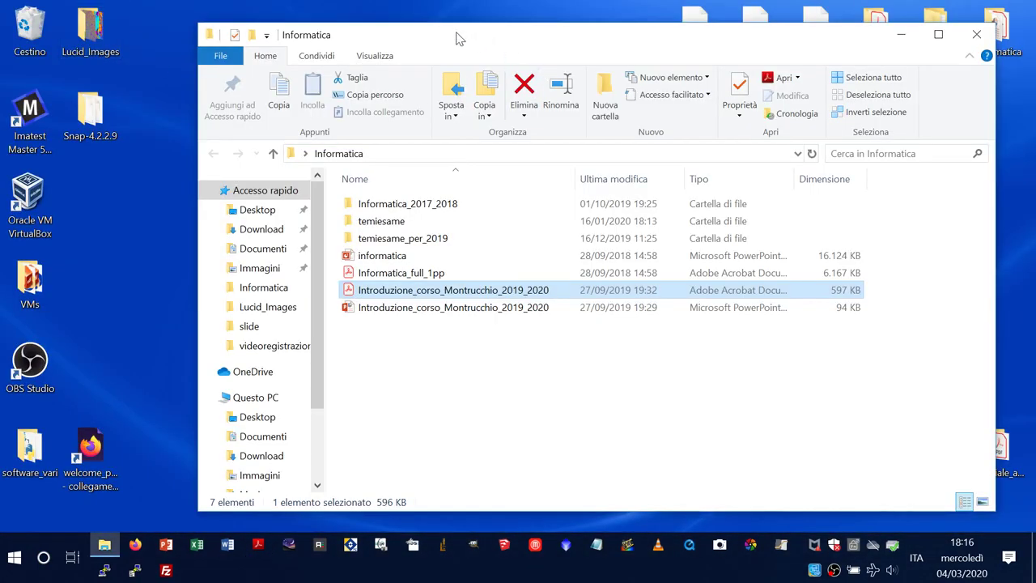
pyautogui.moveTo(456, 37); pyautogui.dragTo(396, 37)
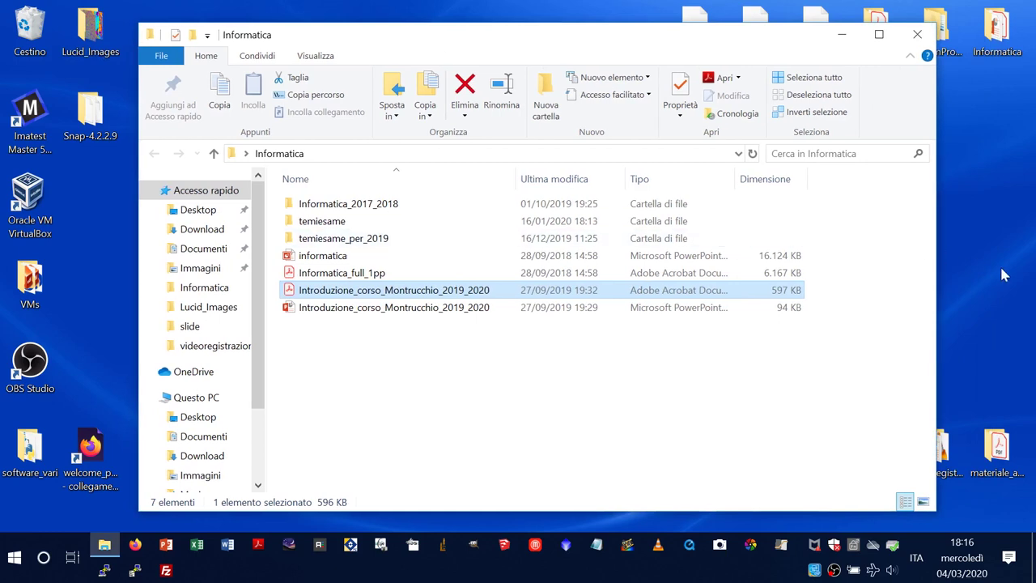